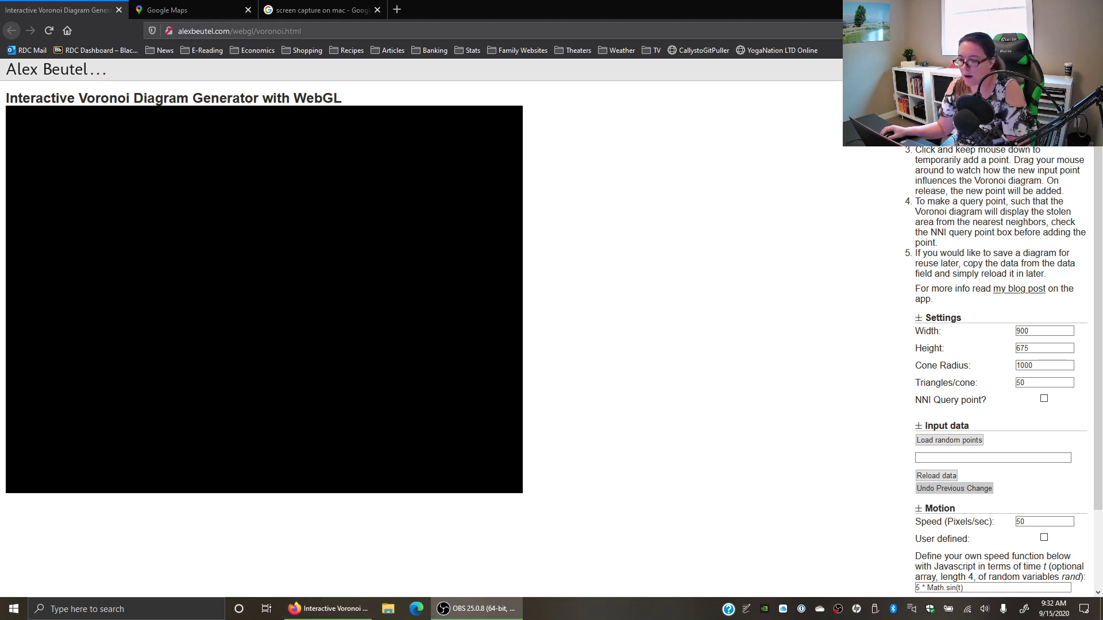
Place five spread-out sites on the Voronoi canvas: top centre, bottom, left, centre-right and lower right
{"action": "left_click", "coordinate": [263, 180]}
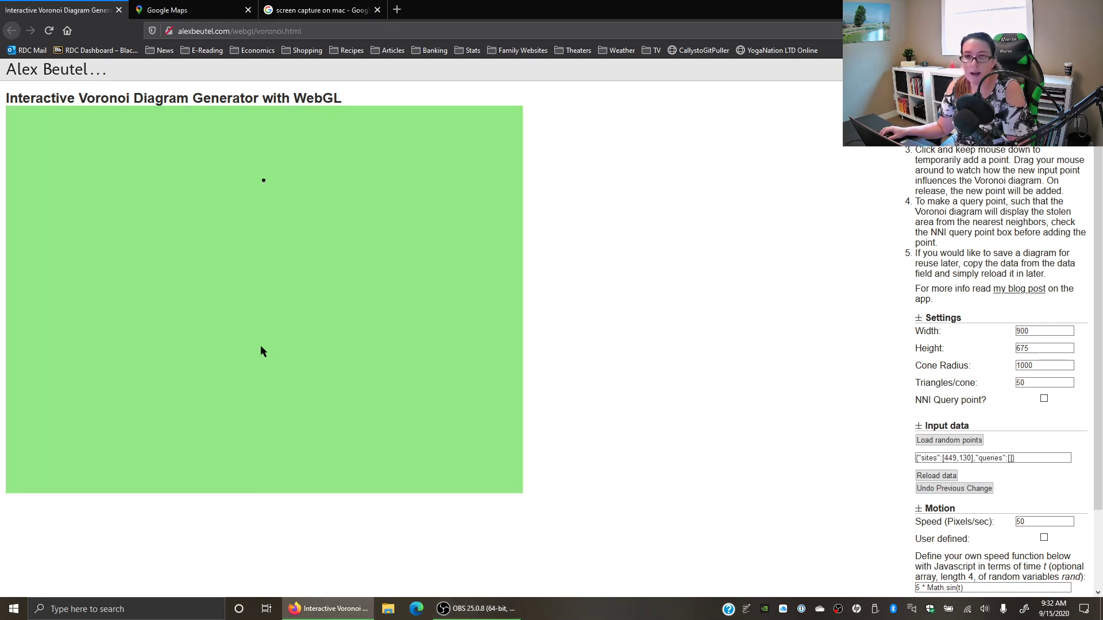
{"action": "left_click", "coordinate": [266, 376]}
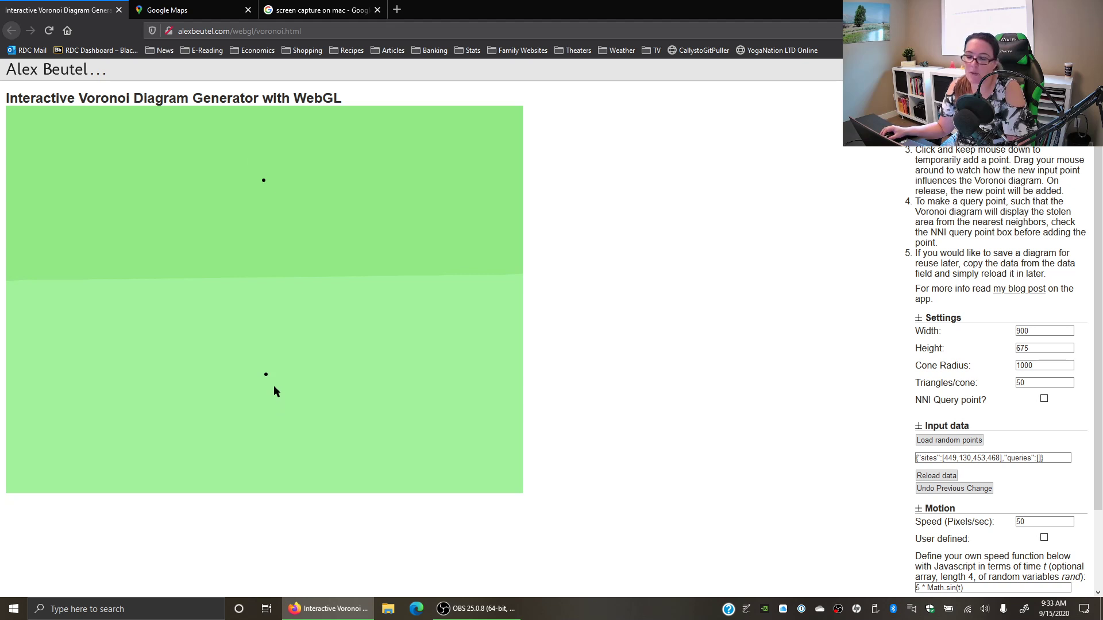
{"action": "left_click", "coordinate": [107, 279]}
{"action": "left_click", "coordinate": [323, 263]}
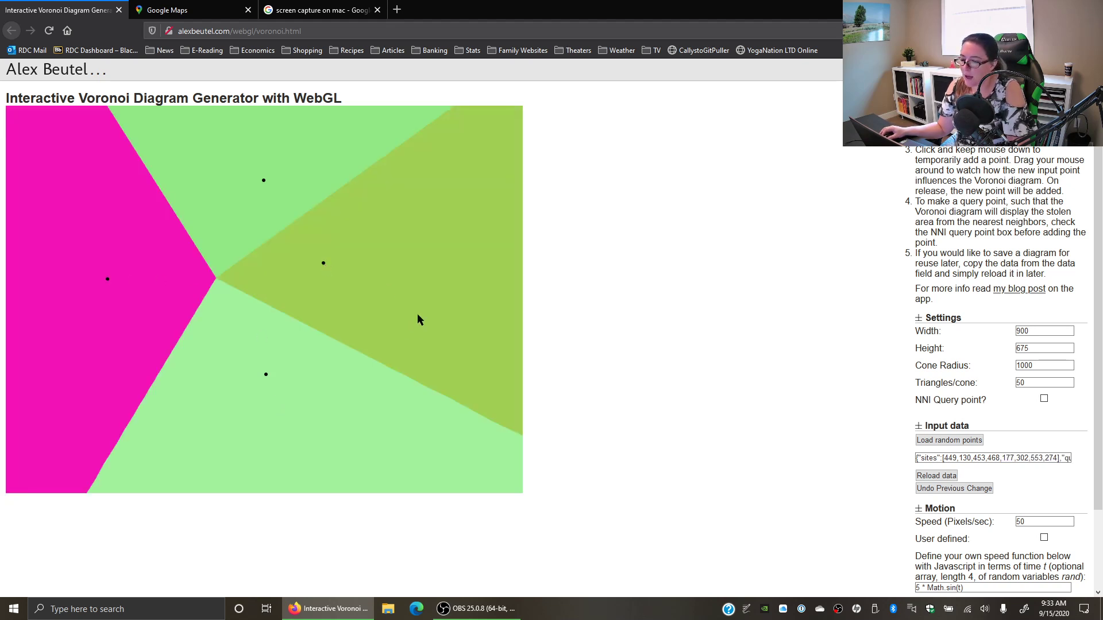
{"action": "left_click", "coordinate": [421, 340]}
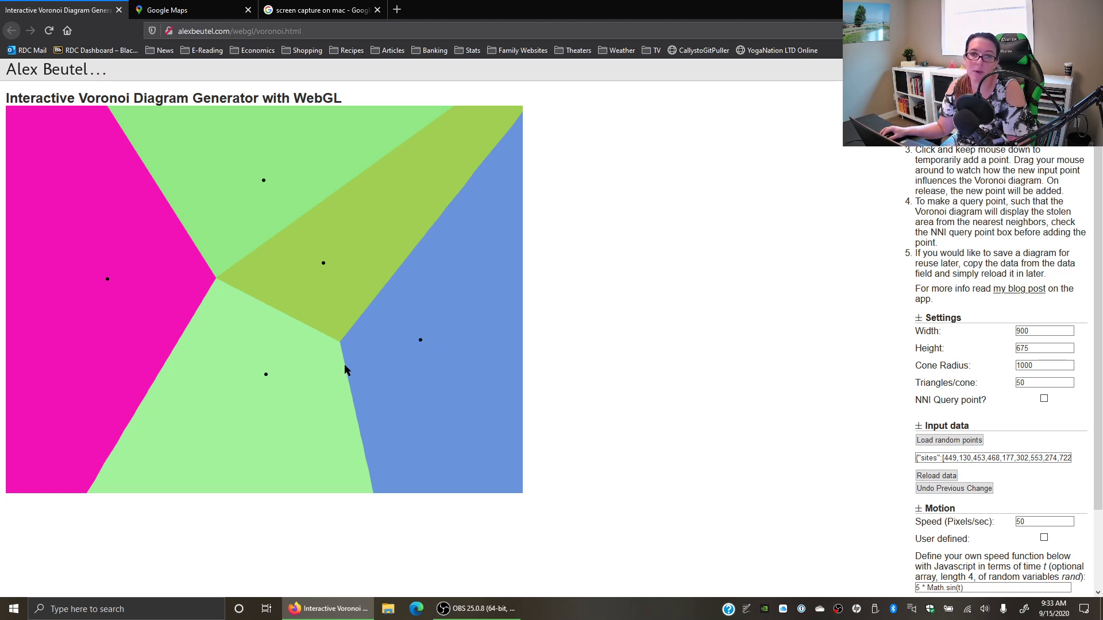
Add sites at lower left, upper middle, upper right, bottom and upper left, then bring up the Red Deer map
{"action": "left_click", "coordinate": [127, 367]}
{"action": "left_click", "coordinate": [297, 227]}
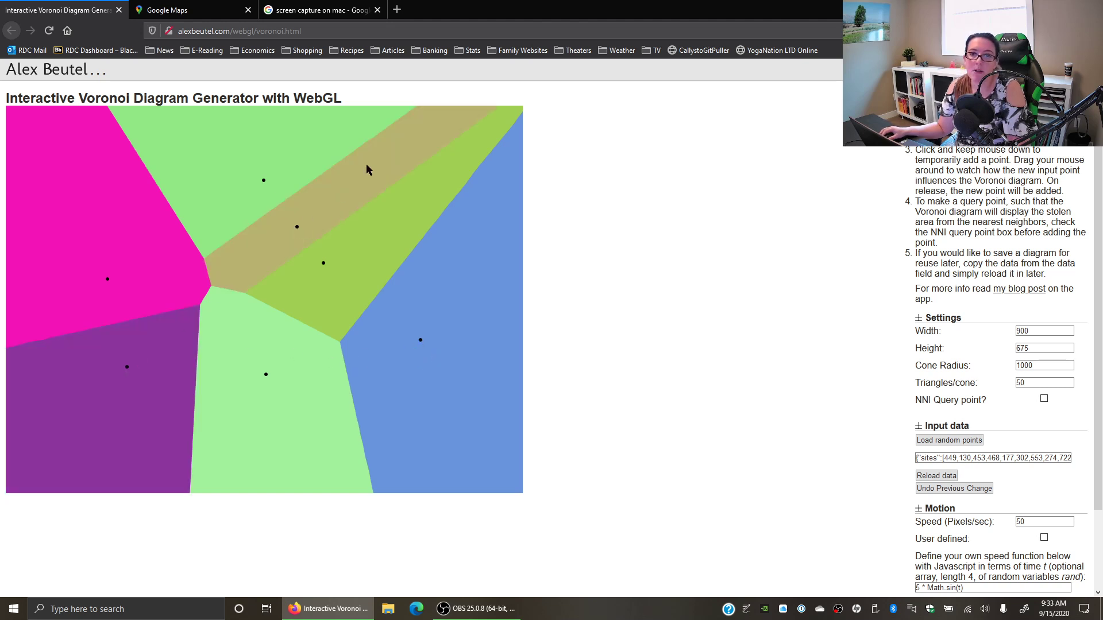
{"action": "left_click", "coordinate": [432, 227]}
{"action": "left_click", "coordinate": [376, 414]}
{"action": "left_click", "coordinate": [109, 225]}
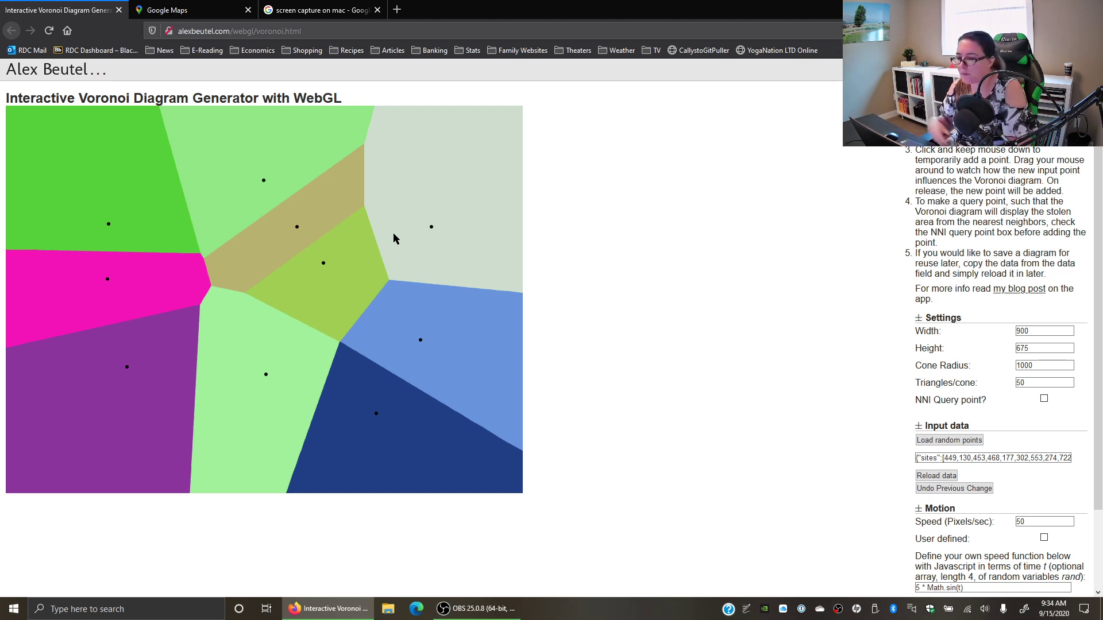
{"action": "left_click", "coordinate": [184, 10]}
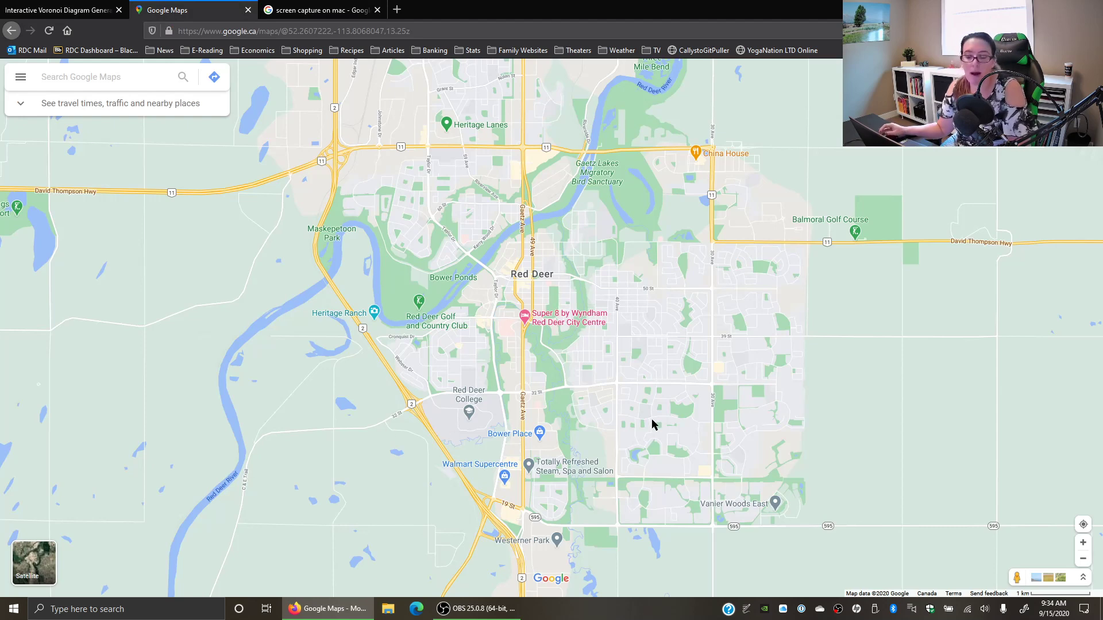
Launch Snipping Tool from a 'snip' search and capture a rectangle around the Red Deer map
{"action": "left_click", "coordinate": [136, 604]}
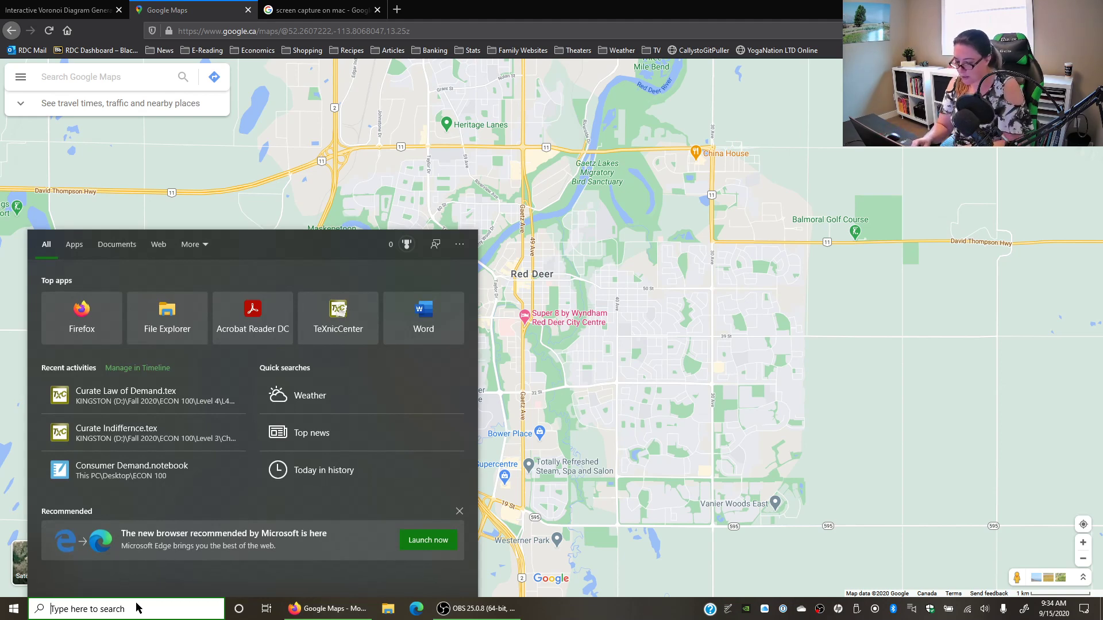
{"action": "type", "text": "snip"}
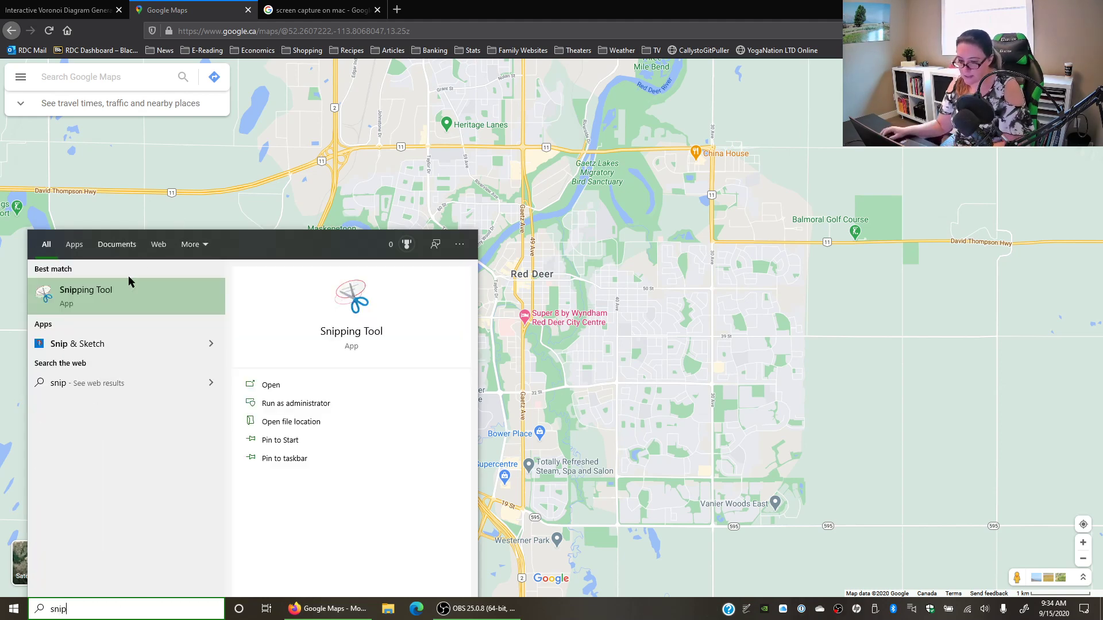
{"action": "left_click", "coordinate": [130, 281]}
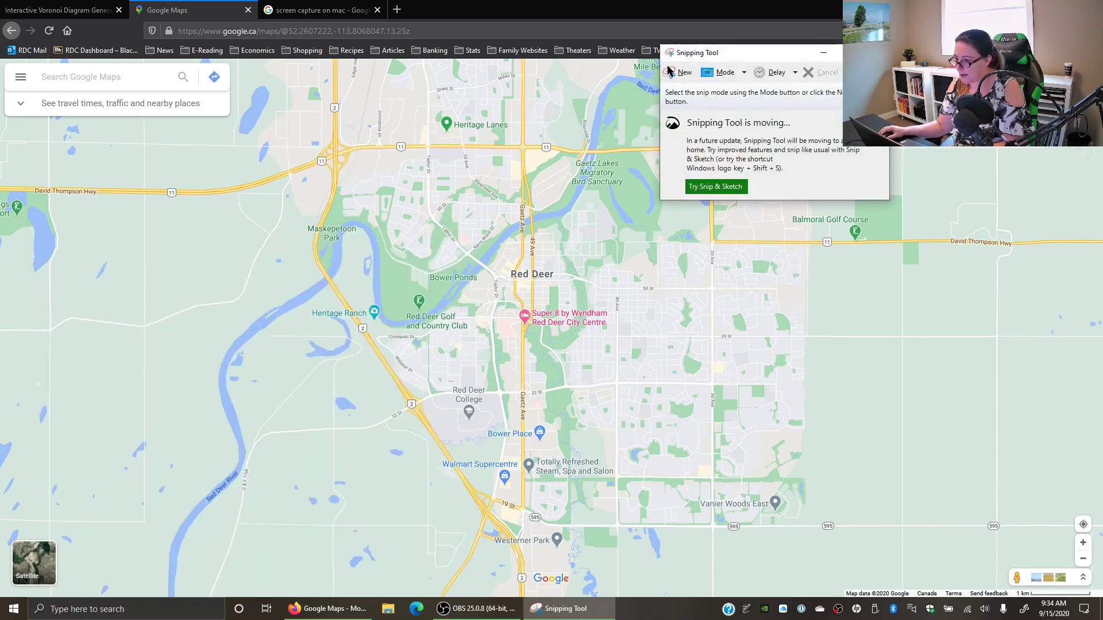
{"action": "left_click", "coordinate": [669, 72]}
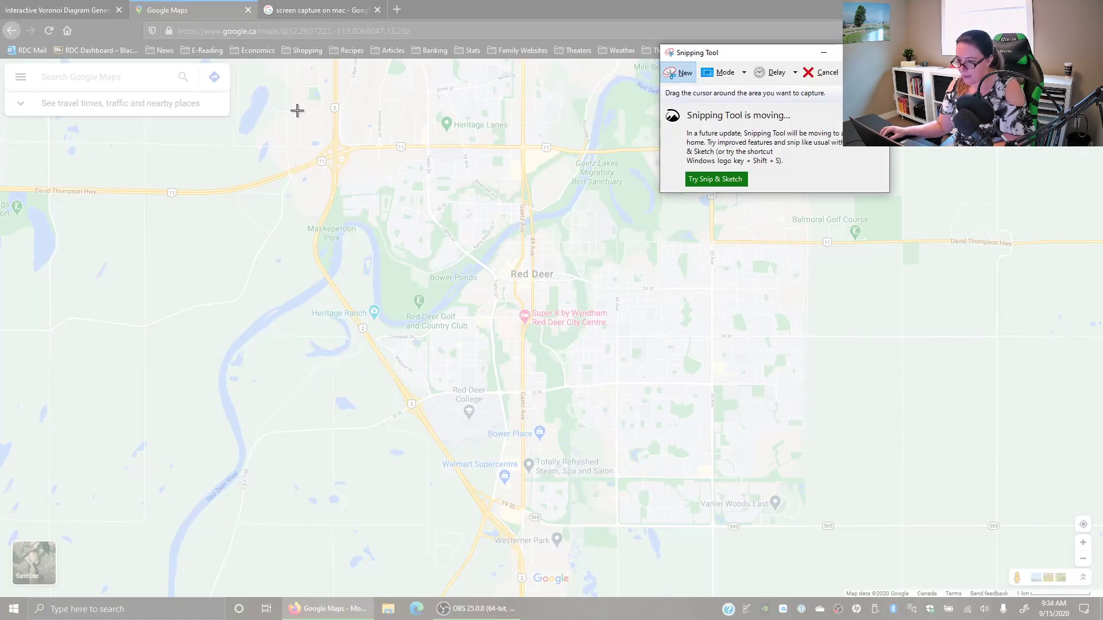
{"action": "left_click_drag", "start_coordinate": [283, 107], "coordinate": [841, 565]}
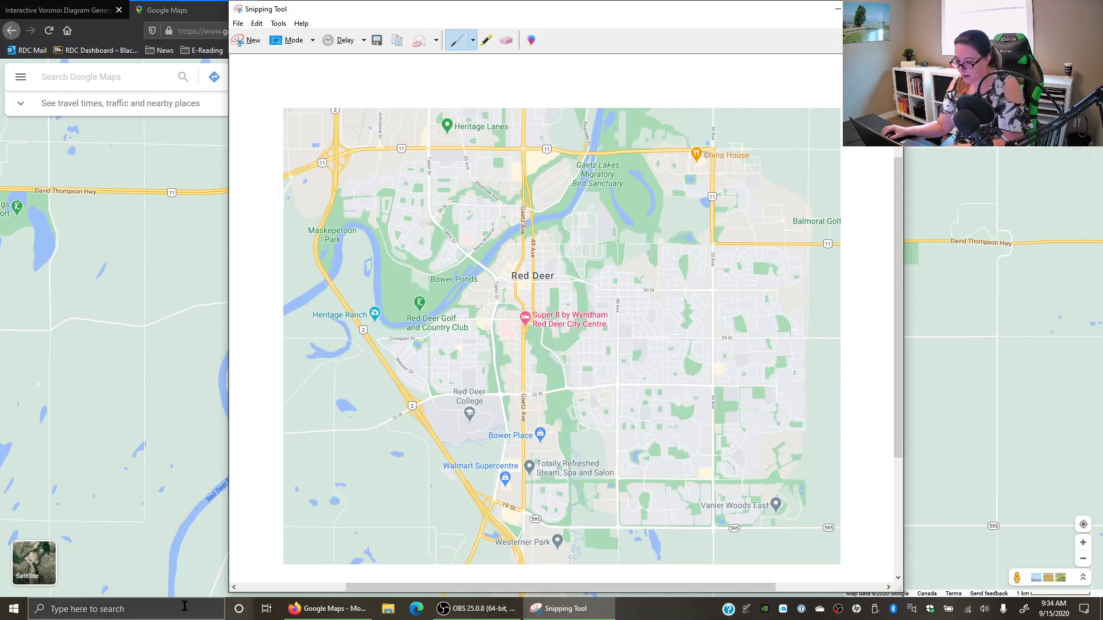
Open a blank Word document, paste the Red Deer map snip, and return to the Google Maps window
{"action": "left_click", "coordinate": [118, 610]}
{"action": "type", "text": "word"}
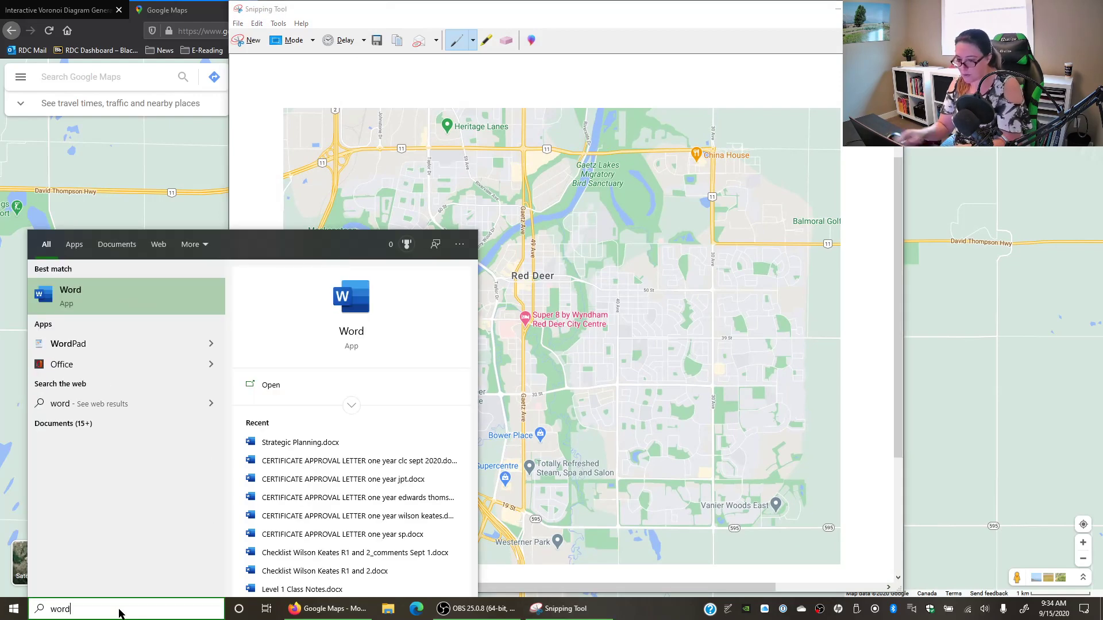
{"action": "left_click", "coordinate": [155, 293]}
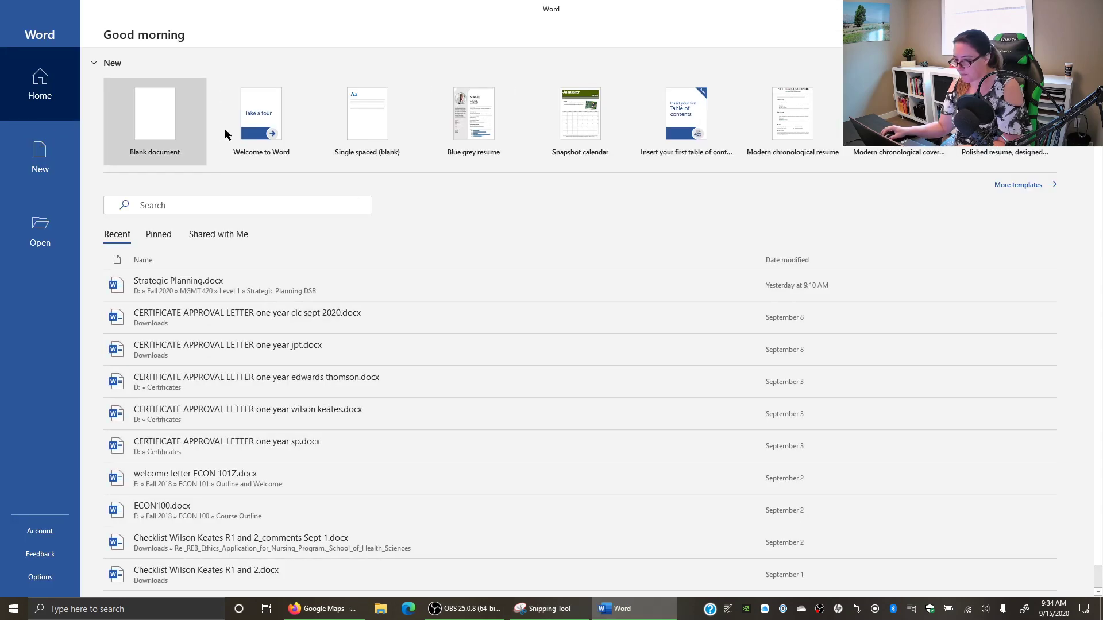
{"action": "left_click", "coordinate": [153, 113]}
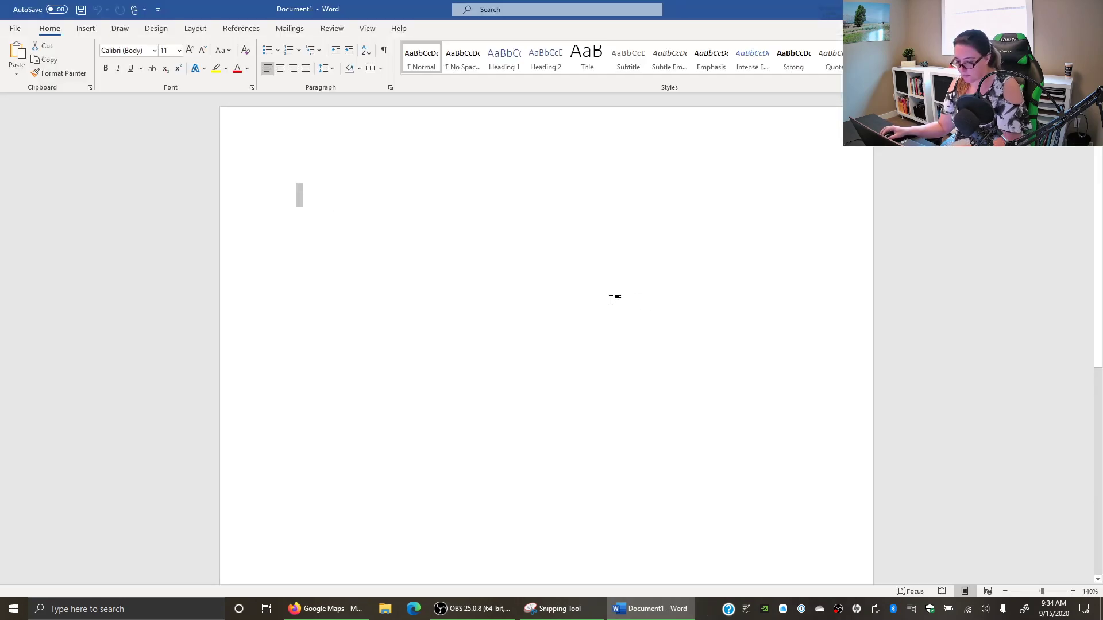
{"action": "key", "text": "ctrl+v"}
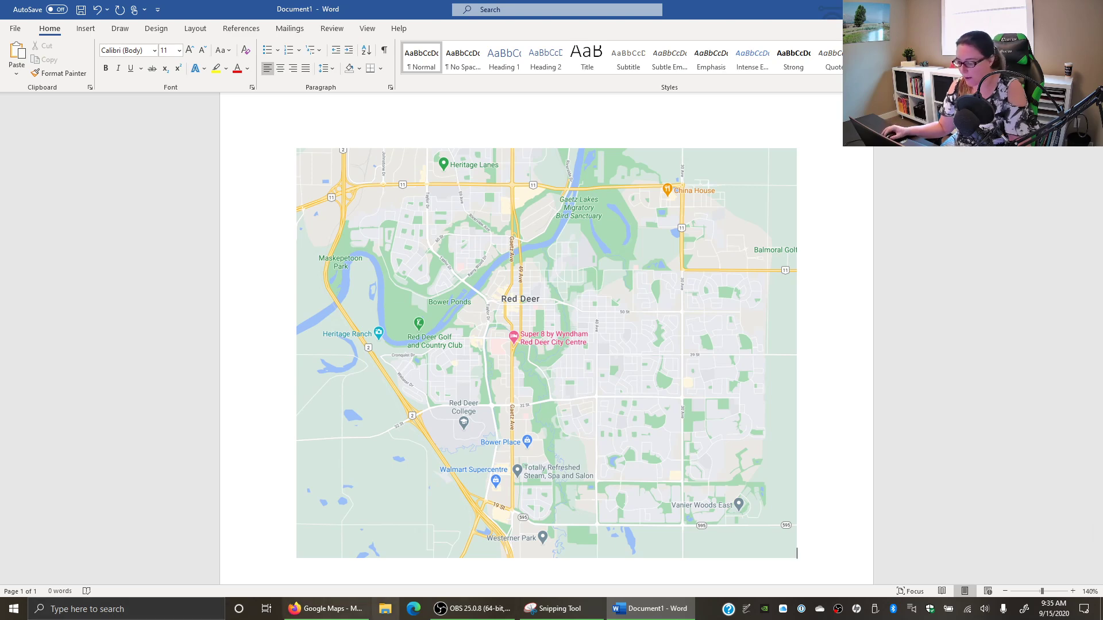
{"action": "left_click", "coordinate": [293, 611]}
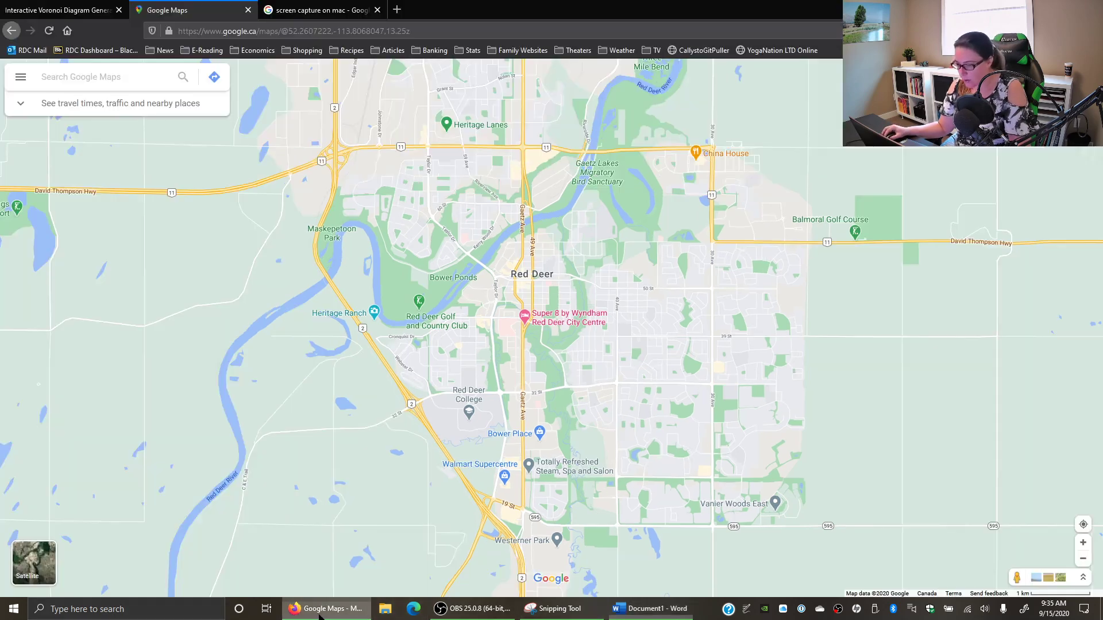
Glance at the 'screen capture on mac' results and the Red Deer map, then return to Word
{"action": "left_click", "coordinate": [297, 16]}
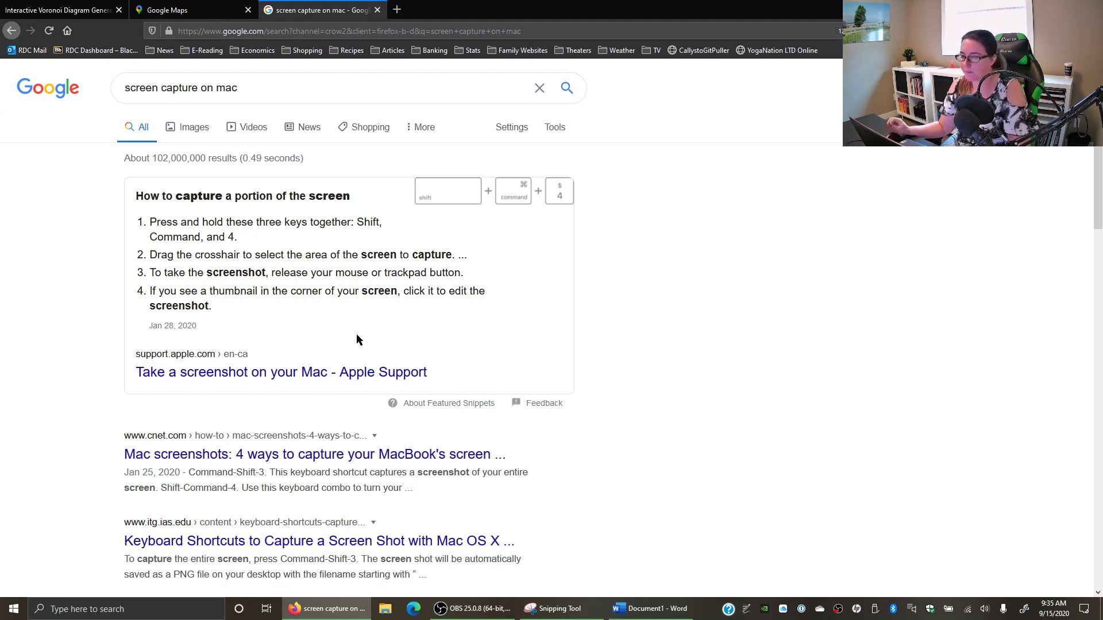
{"action": "left_click", "coordinate": [185, 12]}
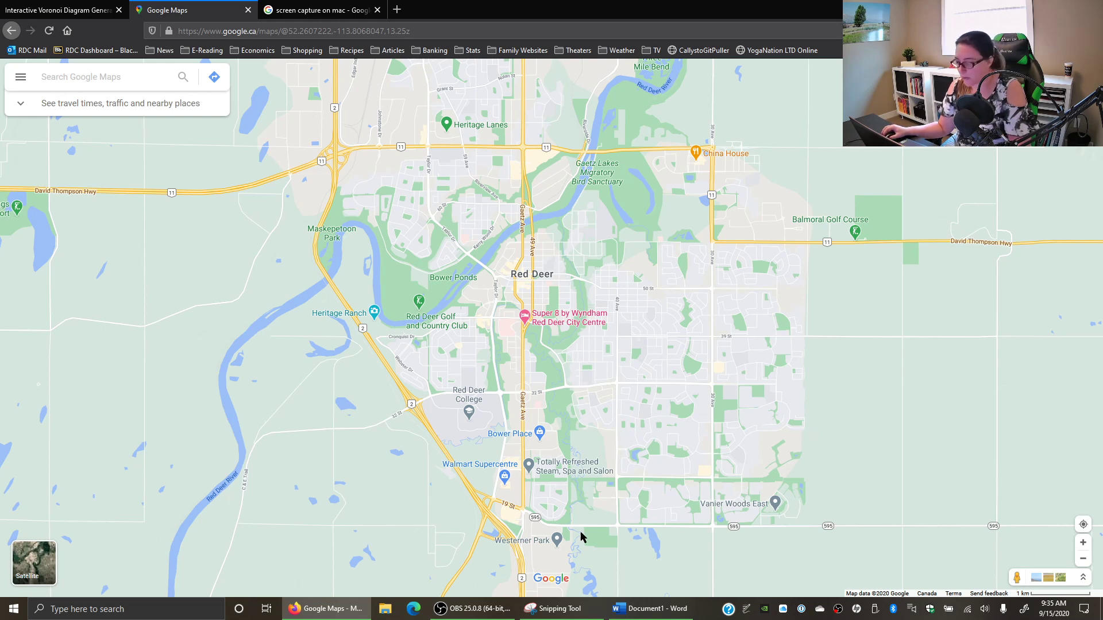
{"action": "left_click", "coordinate": [654, 611]}
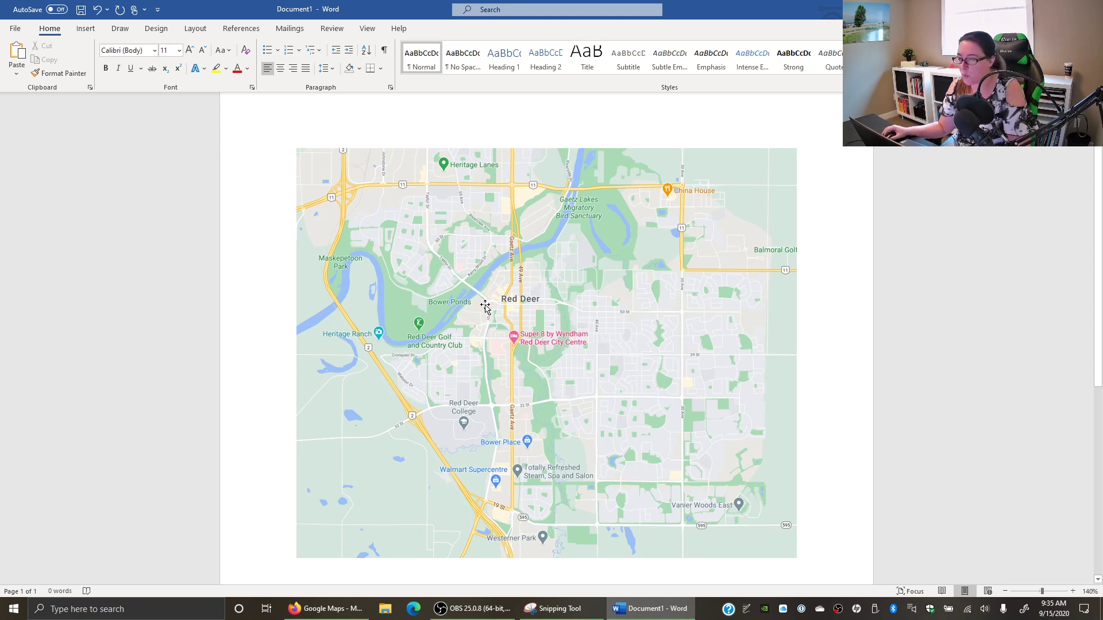
Insert a small star shape near the top centre of the map
{"action": "left_click", "coordinate": [84, 28]}
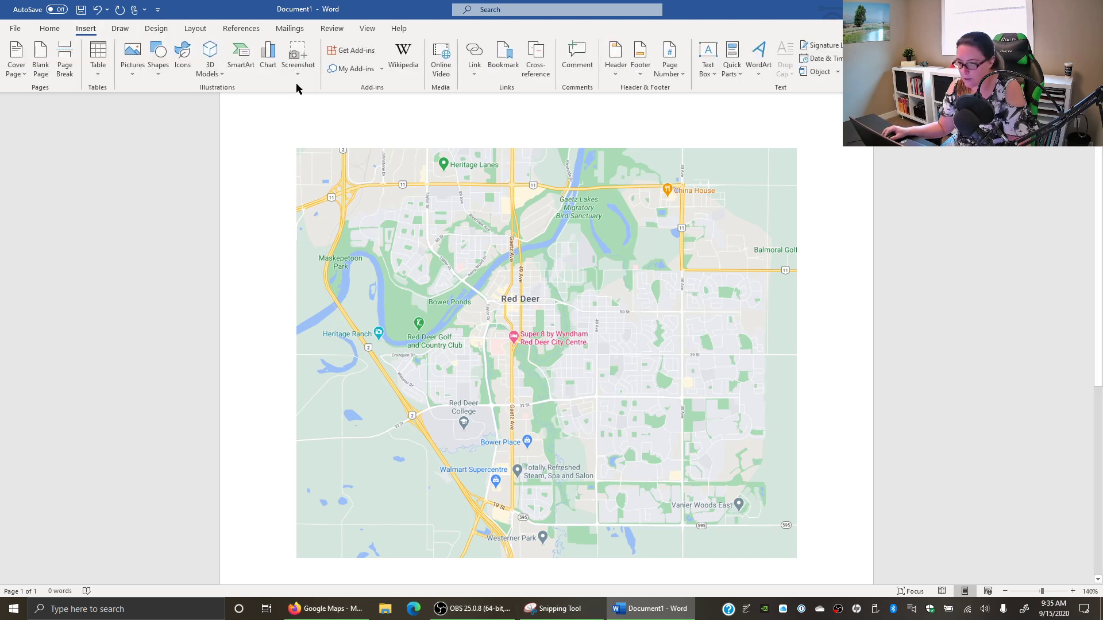
{"action": "left_click", "coordinate": [159, 71]}
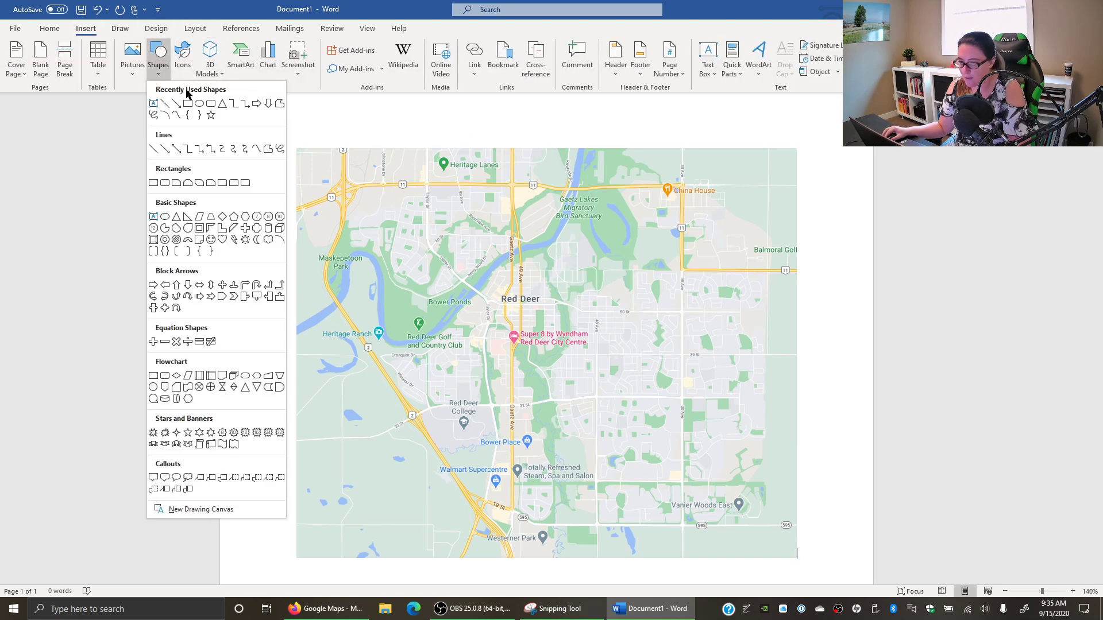
{"action": "left_click", "coordinate": [209, 108]}
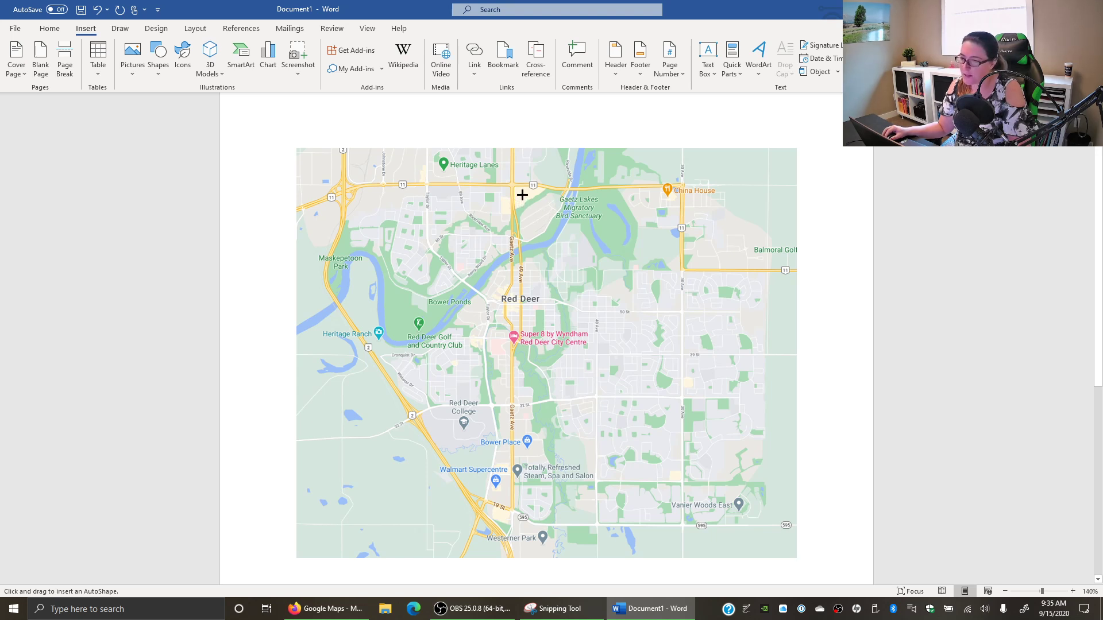
{"action": "left_click_drag", "start_coordinate": [520, 199], "coordinate": [515, 203]}
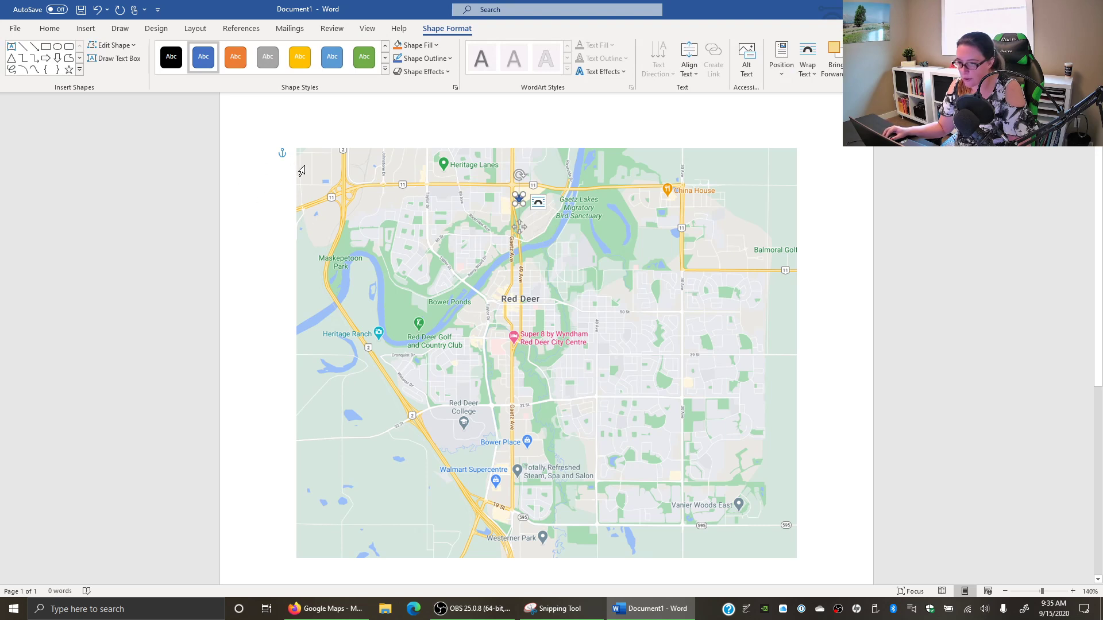
{"action": "left_click_drag", "start_coordinate": [522, 204], "coordinate": [523, 198]}
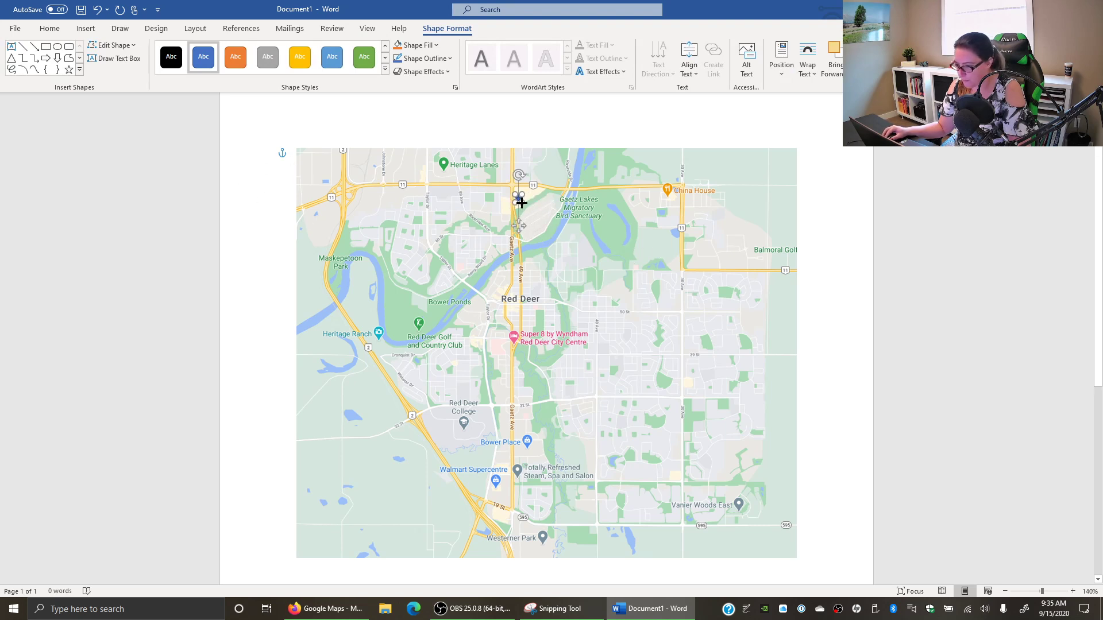
Place a copy of the star beside Walmart Supercentre on the map
{"action": "left_click", "coordinate": [520, 204]}
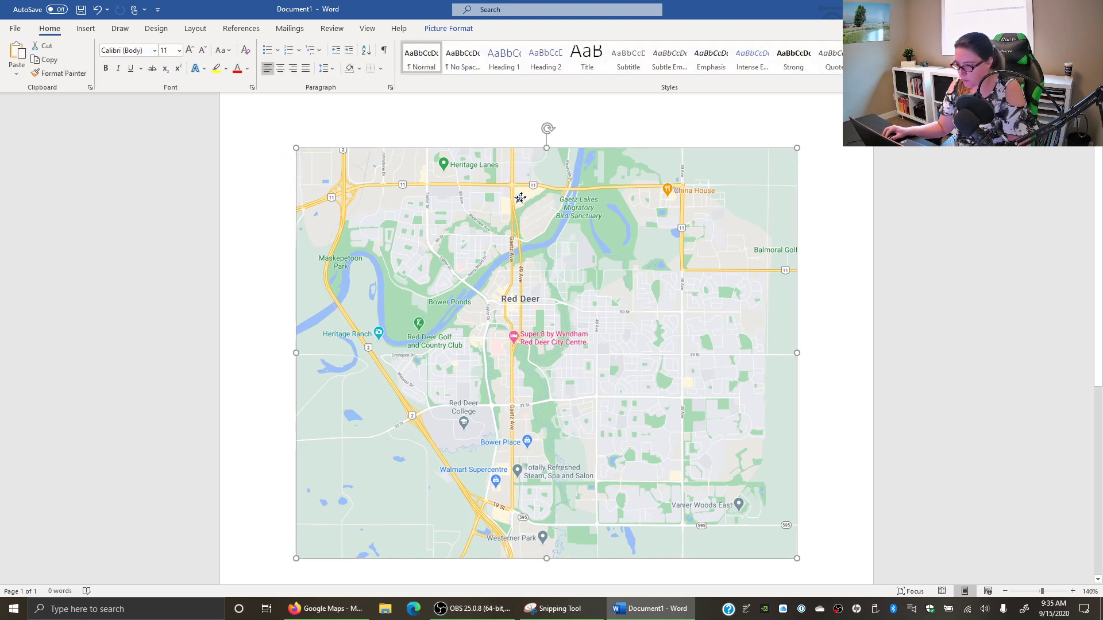
{"action": "left_click", "coordinate": [522, 195]}
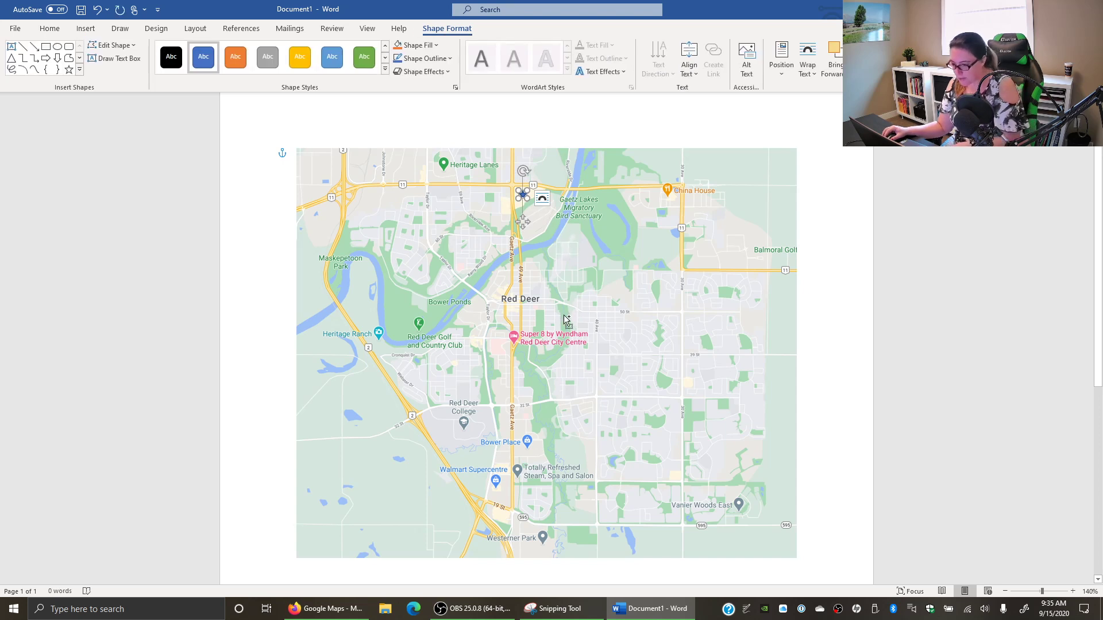
{"action": "left_click_drag", "start_coordinate": [523, 224], "coordinate": [497, 480]}
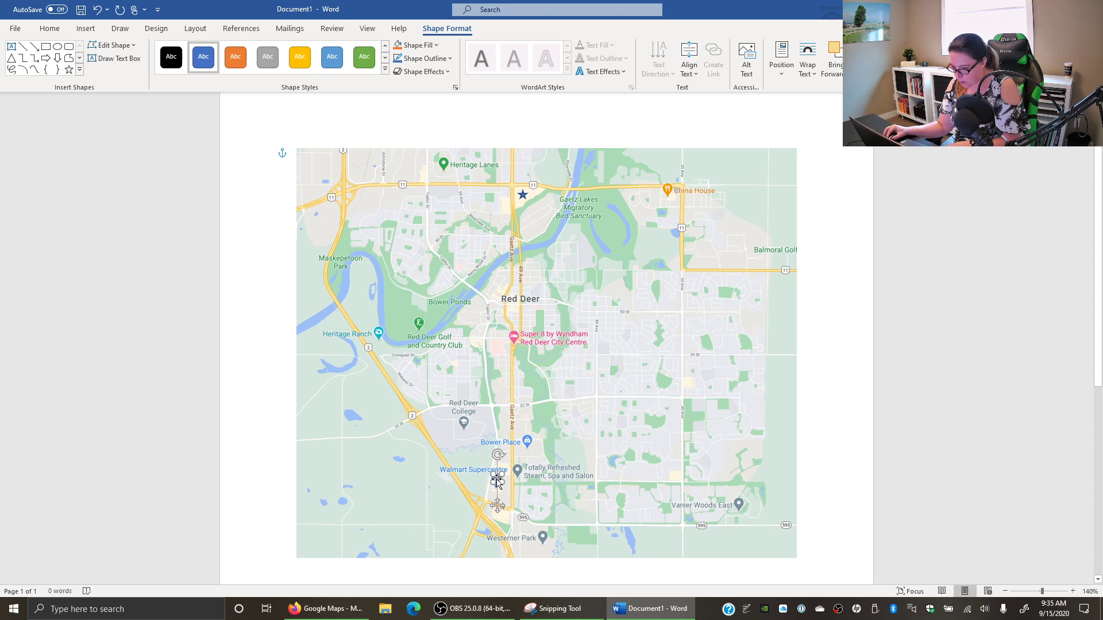
{"action": "left_click", "coordinate": [688, 468]}
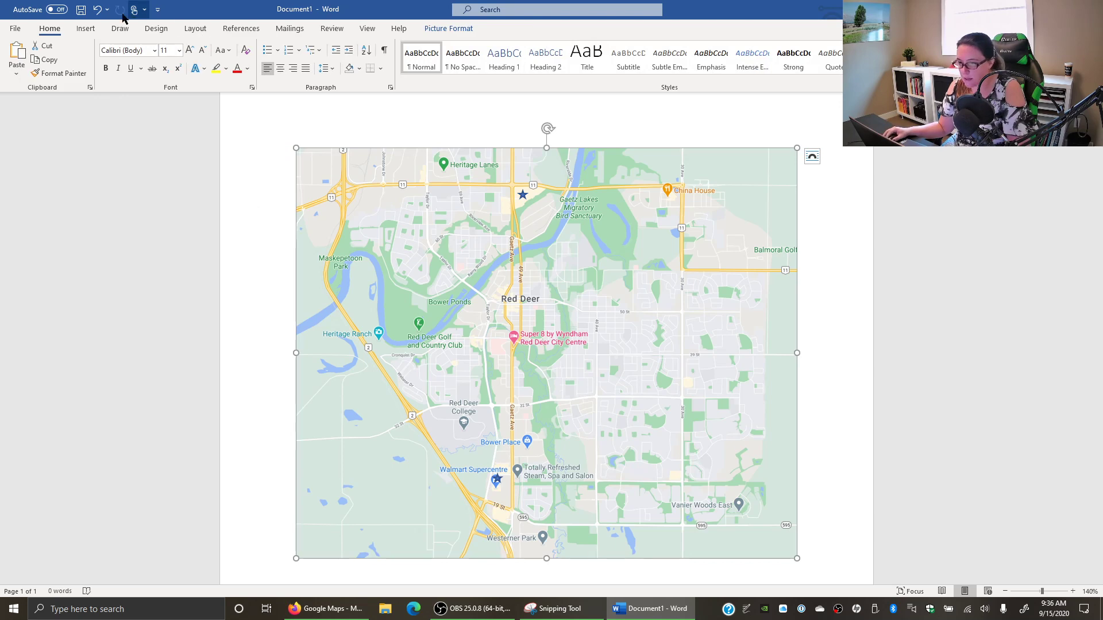
Draw a straight line across the map eastward from Red Deer Golf and Country Club
{"action": "left_click", "coordinate": [84, 30]}
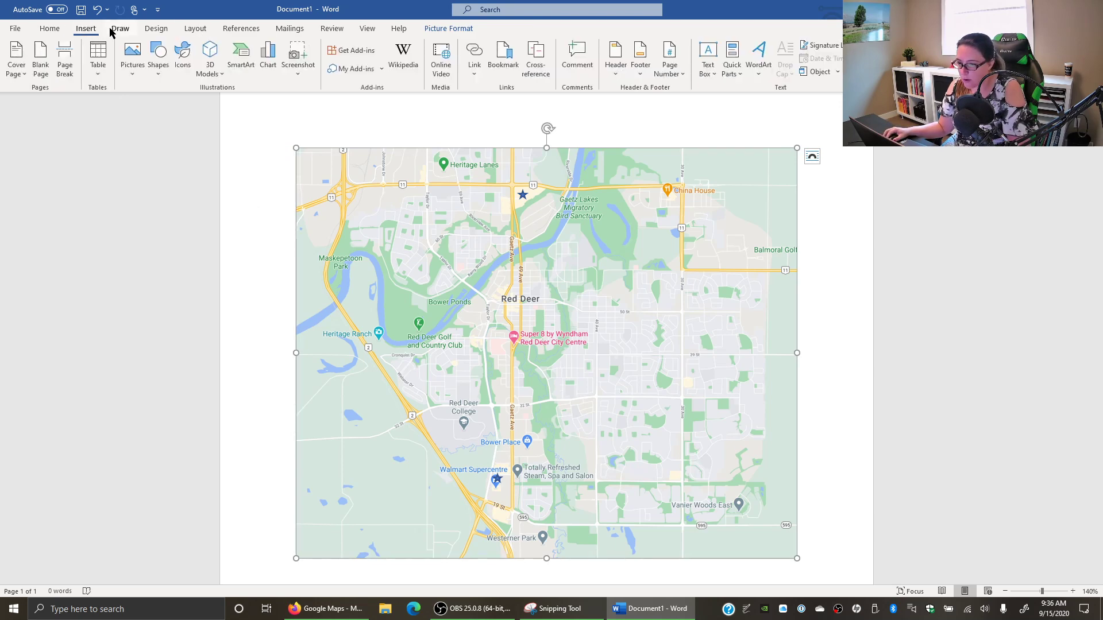
{"action": "left_click", "coordinate": [159, 61]}
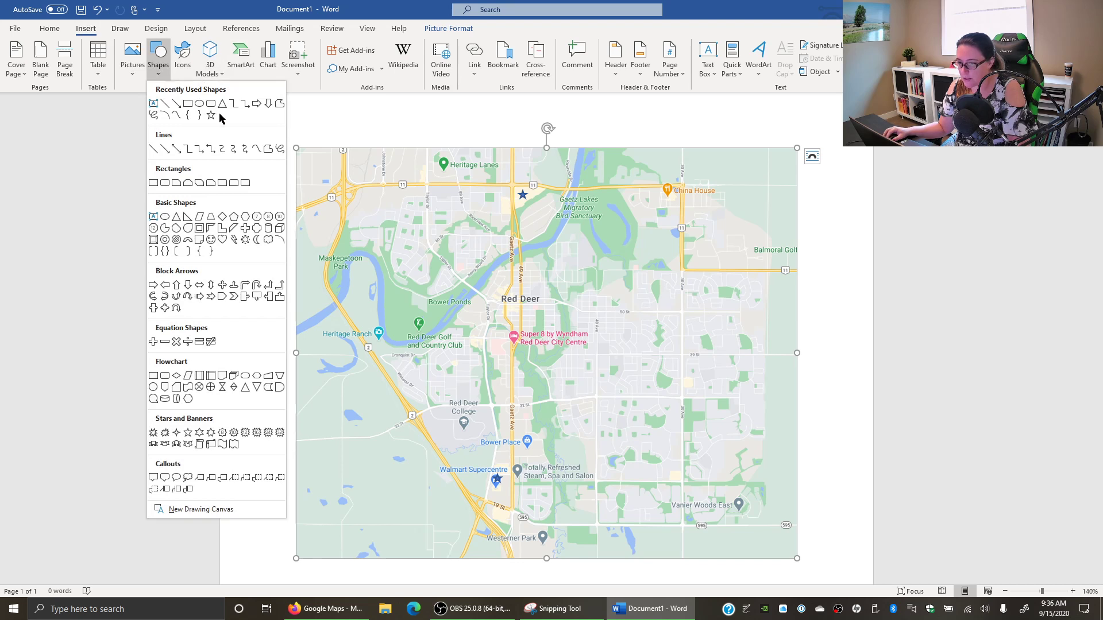
{"action": "left_click", "coordinate": [165, 104]}
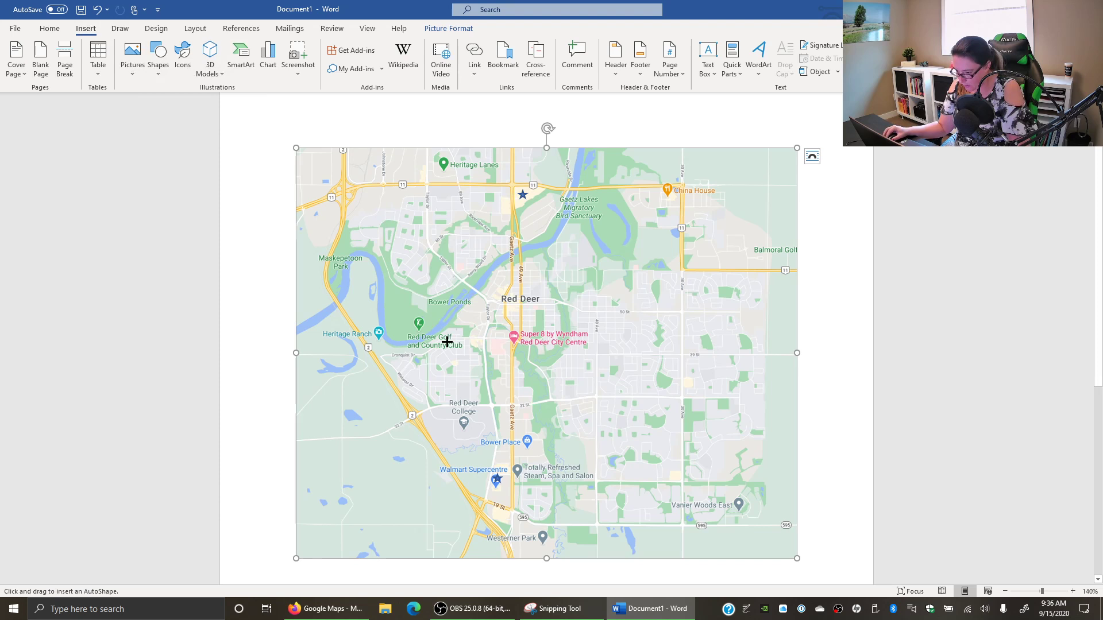
{"action": "left_click_drag", "start_coordinate": [450, 338], "coordinate": [647, 376]}
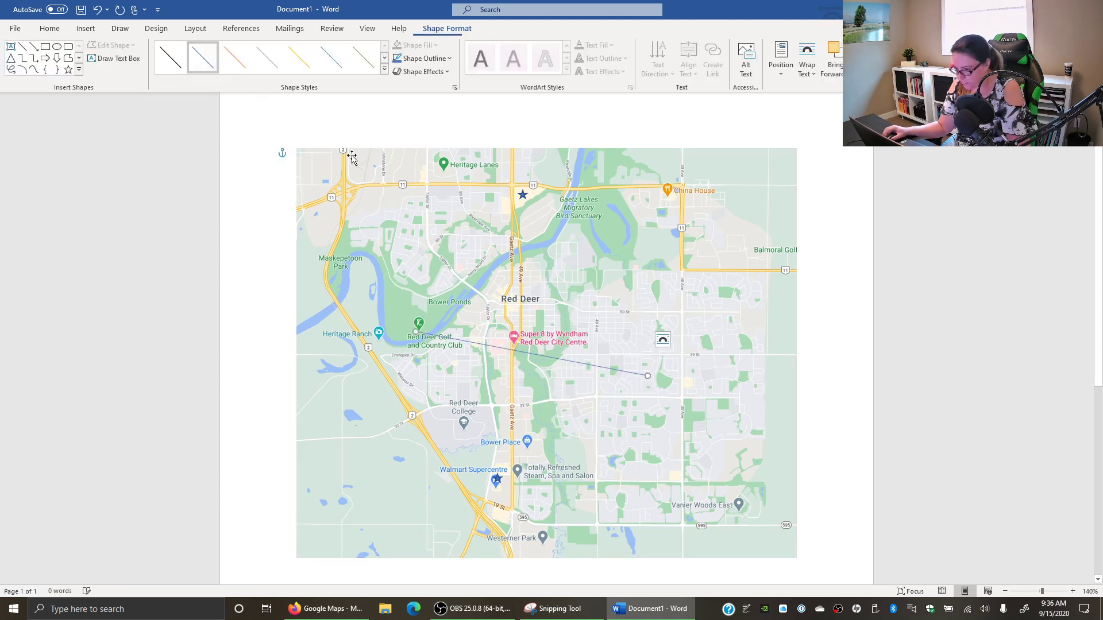
Give the line a thick outline weight and nudge it slightly upward into place
{"action": "left_click", "coordinate": [437, 61]}
{"action": "mouse_move", "coordinate": [456, 219]}
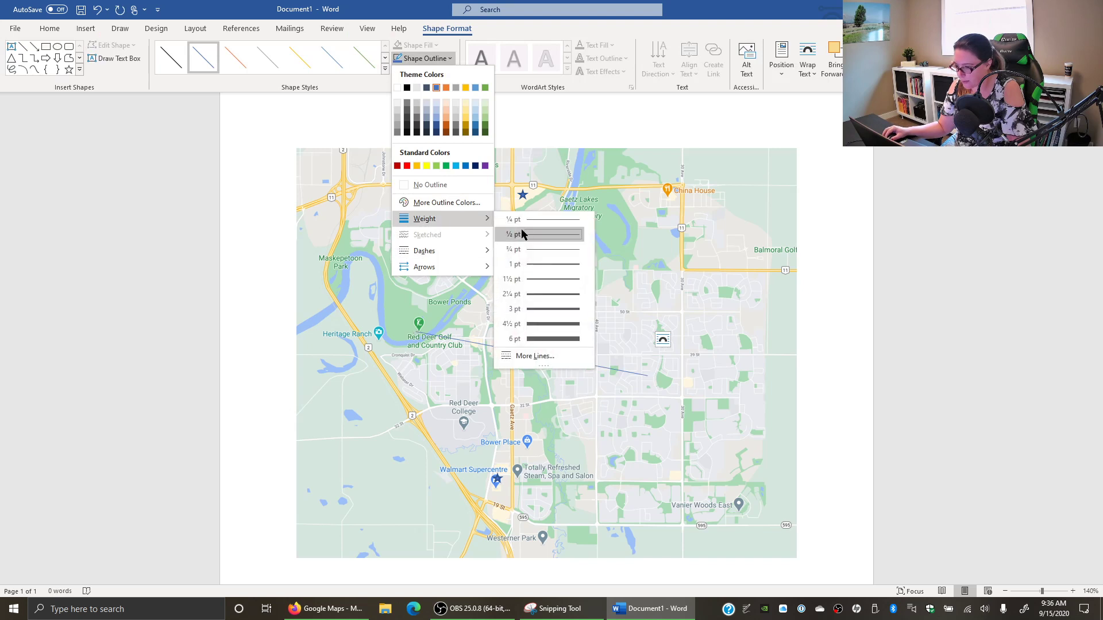
{"action": "left_click", "coordinate": [537, 315]}
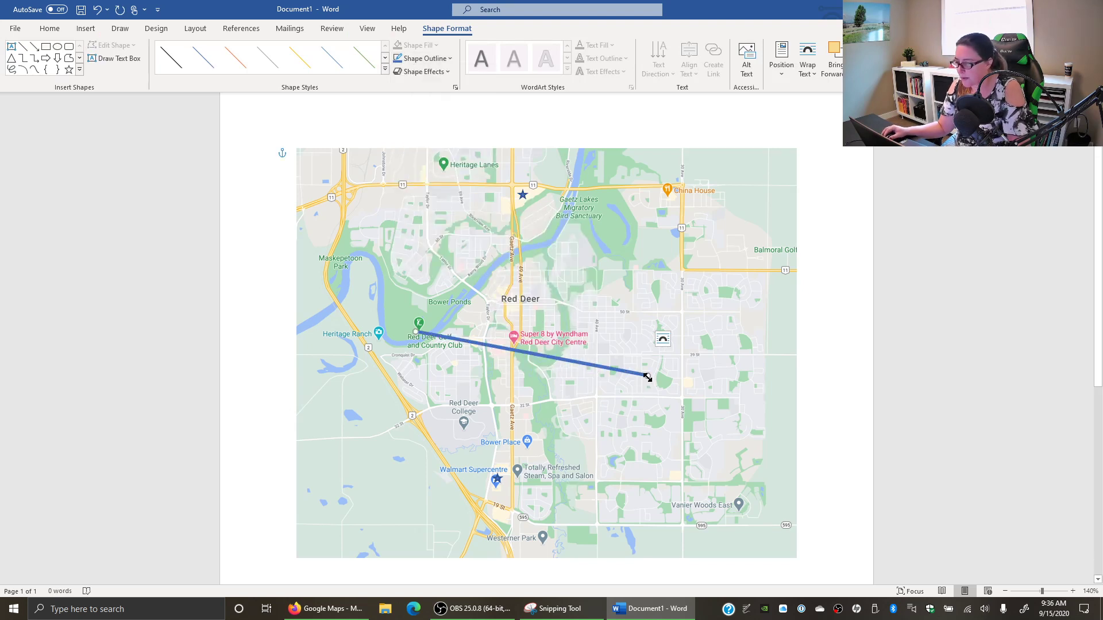
{"action": "left_click_drag", "start_coordinate": [648, 377], "coordinate": [649, 367]}
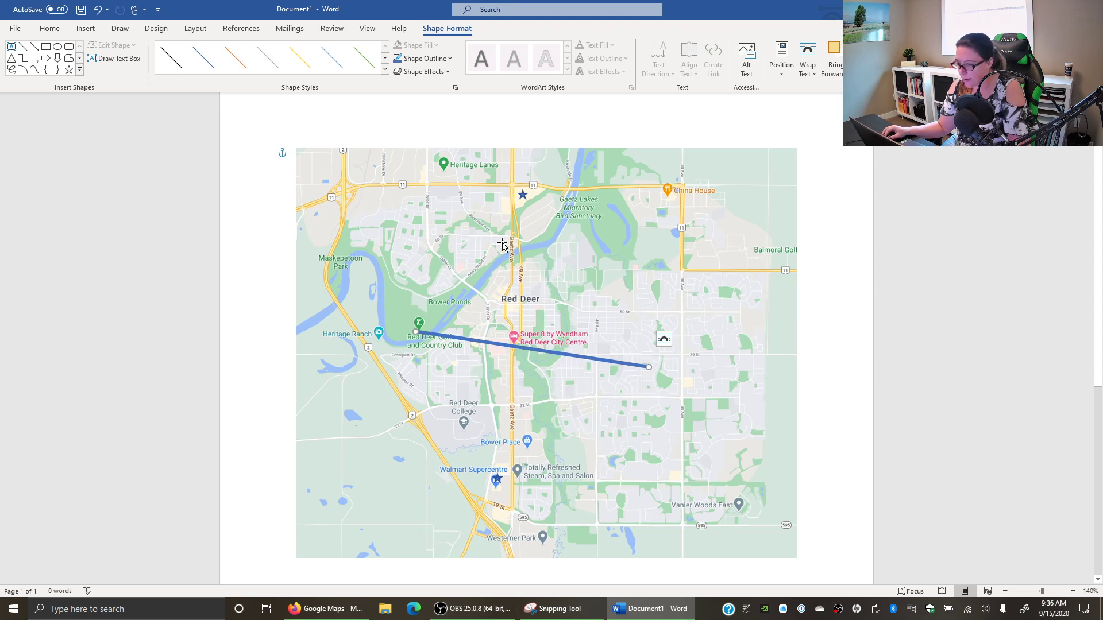
{"action": "left_click_drag", "start_coordinate": [533, 351], "coordinate": [529, 341]}
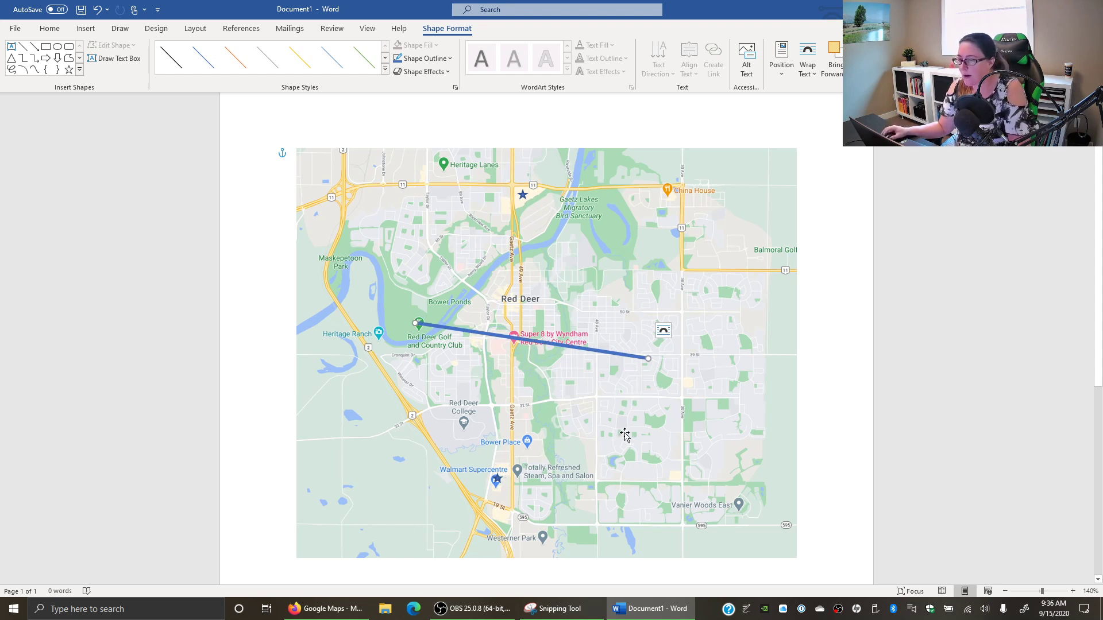
Copy the top star and move the duplicate onto China House in the upper right
{"action": "left_click", "coordinate": [521, 194]}
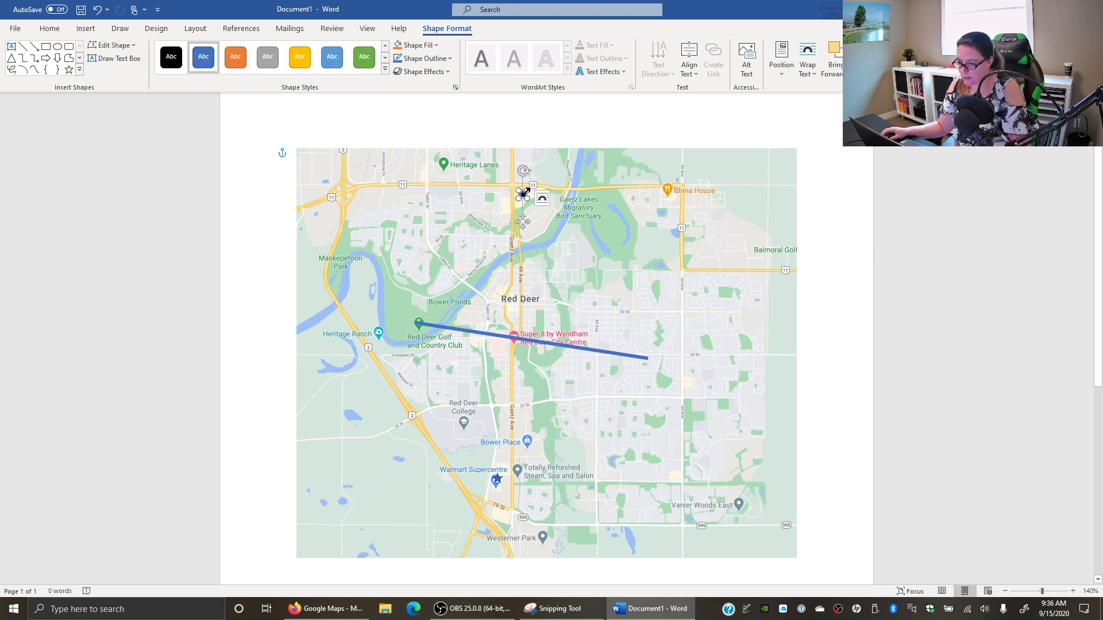
{"action": "key", "text": "ctrl+c"}
{"action": "left_click", "coordinate": [628, 237]}
{"action": "key", "text": "ctrl+v"}
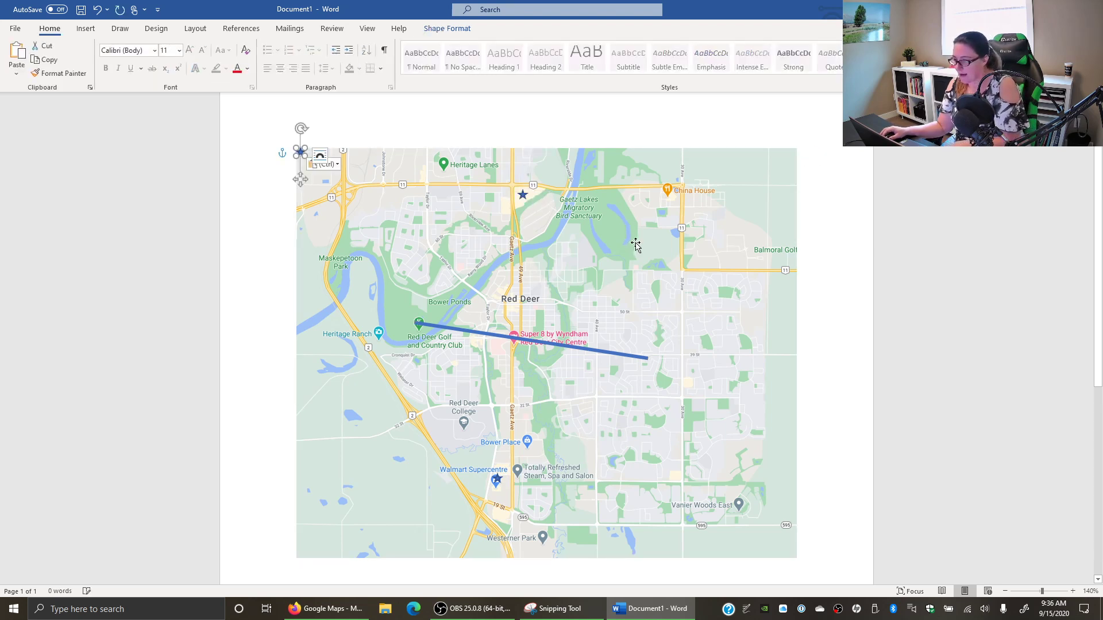
{"action": "mouse_move", "coordinate": [300, 152]}
{"action": "left_mouse_down"}
{"action": "mouse_move", "coordinate": [415, 182]}
{"action": "mouse_move", "coordinate": [669, 206]}
{"action": "mouse_move", "coordinate": [684, 195]}
{"action": "mouse_move", "coordinate": [718, 212]}
{"action": "mouse_move", "coordinate": [693, 208]}
{"action": "mouse_move", "coordinate": [692, 190]}
{"action": "left_mouse_up"}
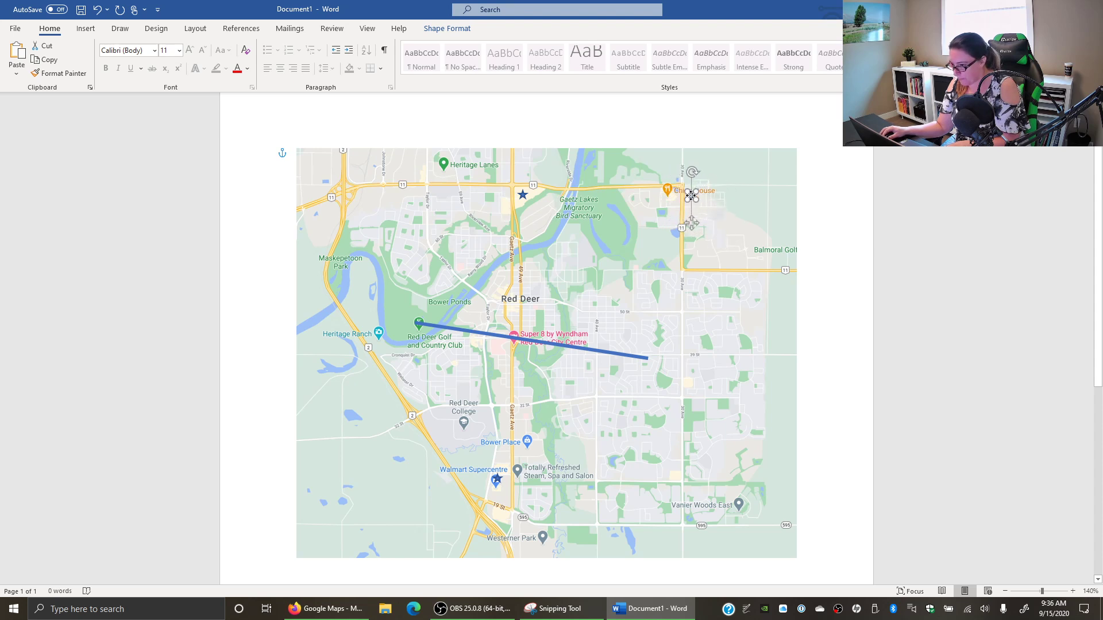
{"action": "left_click", "coordinate": [687, 329]}
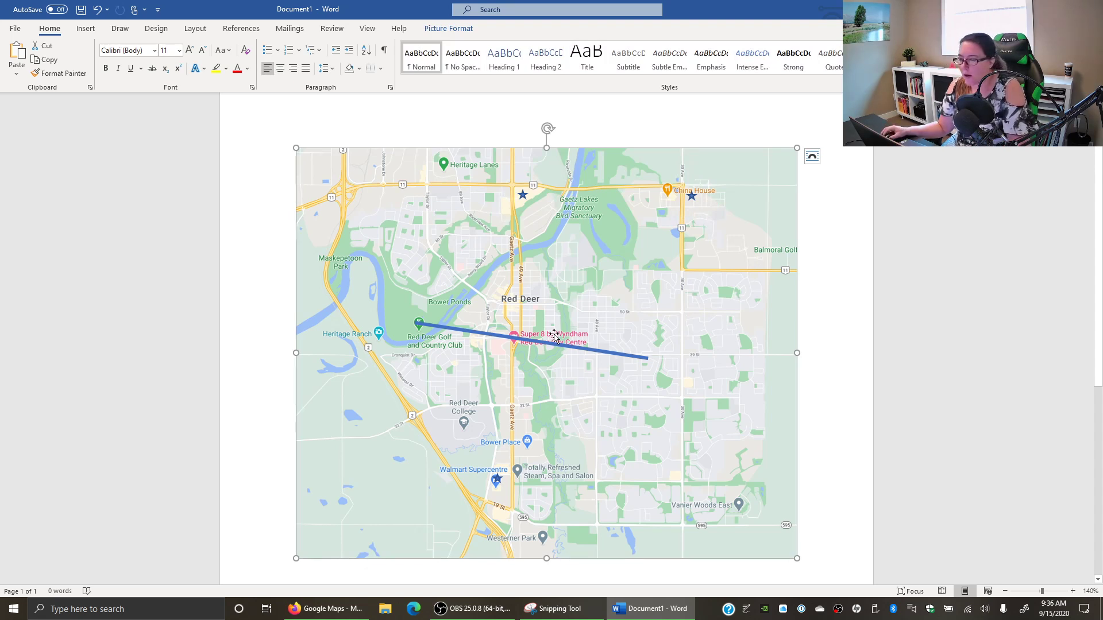
Duplicate the blue line into a vertical divider between the top stars and pull back the original's east end
{"action": "left_click", "coordinate": [540, 342]}
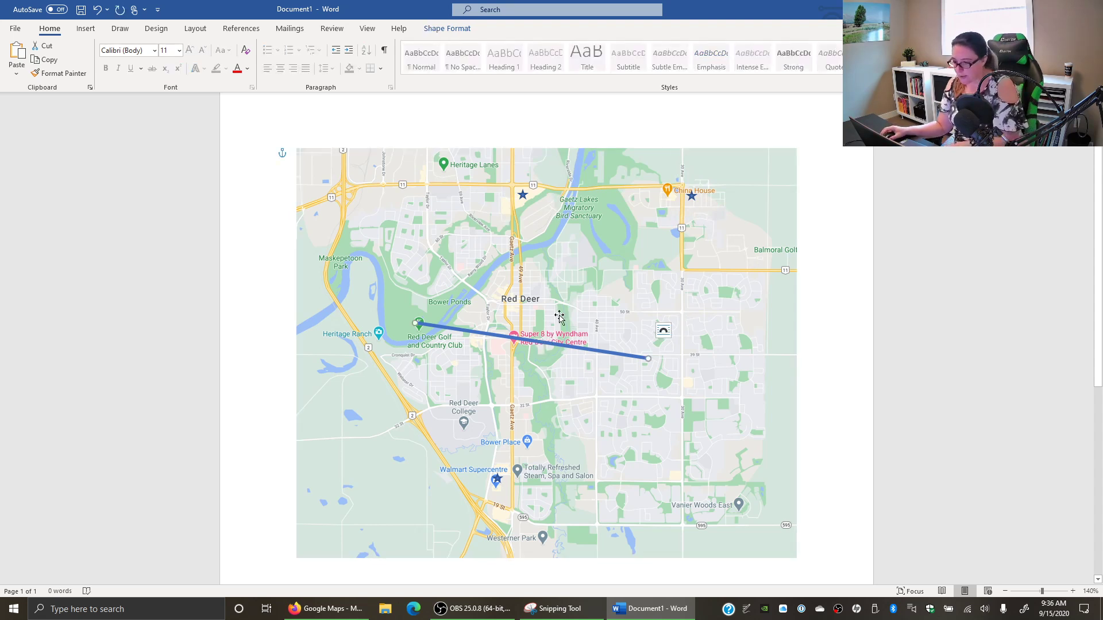
{"action": "key", "text": "ctrl+c"}
{"action": "key", "text": "ctrl+v"}
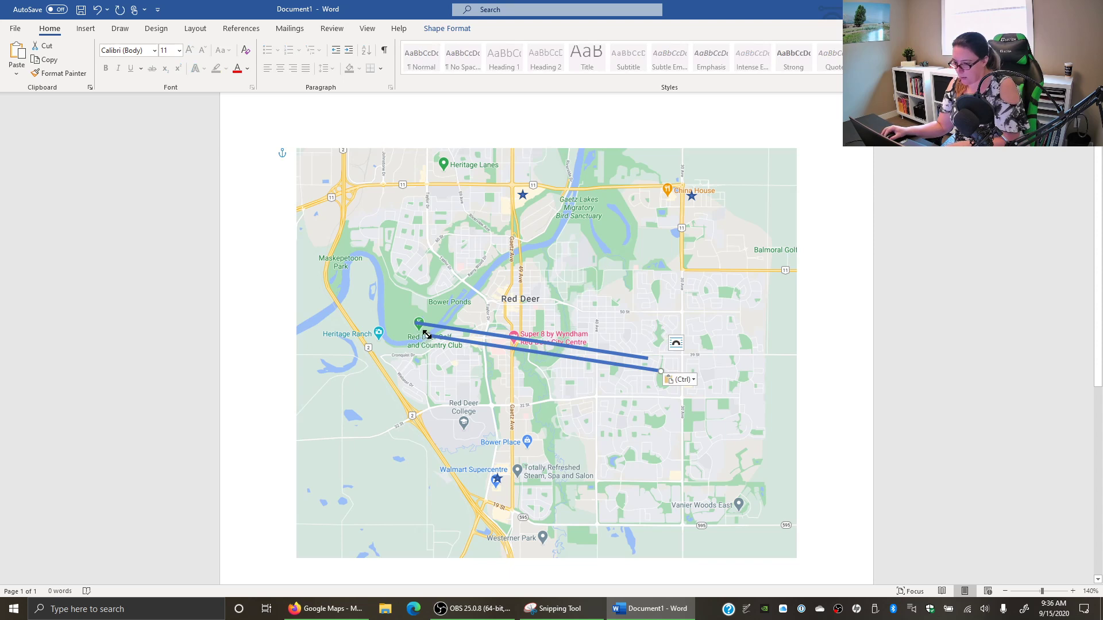
{"action": "left_click_drag", "start_coordinate": [426, 334], "coordinate": [607, 181]}
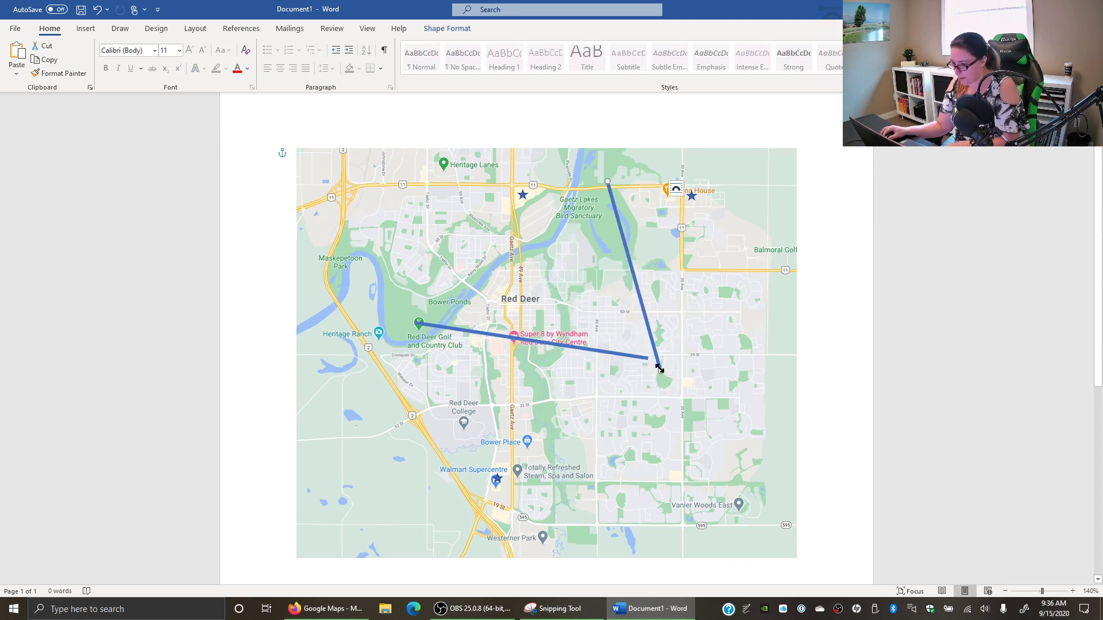
{"action": "left_click_drag", "start_coordinate": [659, 369], "coordinate": [607, 287]}
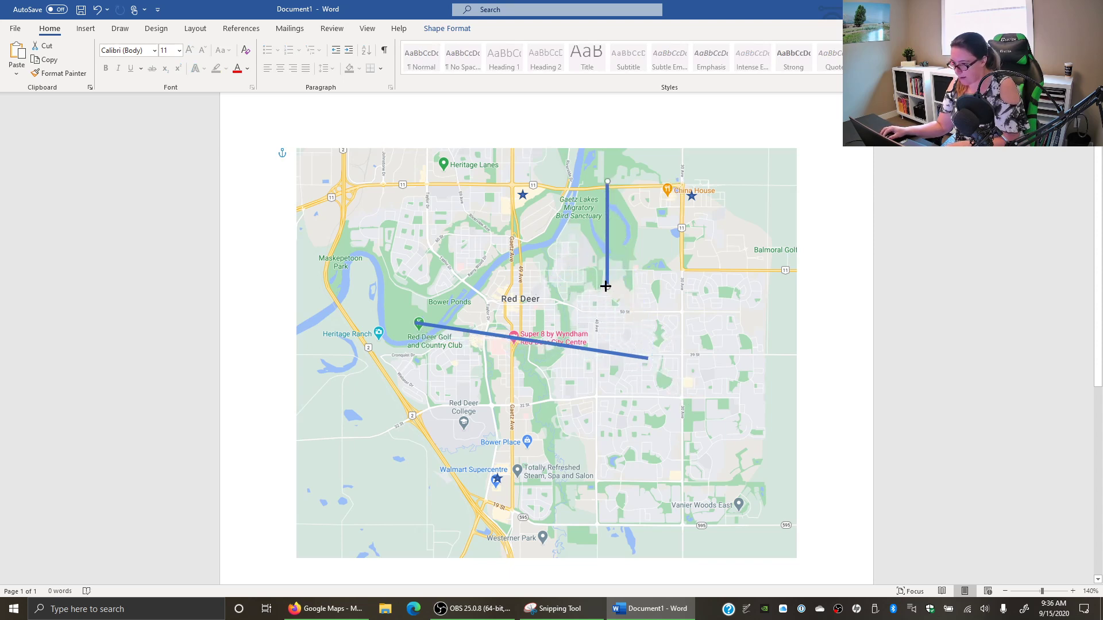
{"action": "left_click", "coordinate": [607, 205]}
{"action": "left_click_drag", "start_coordinate": [607, 198], "coordinate": [608, 182]}
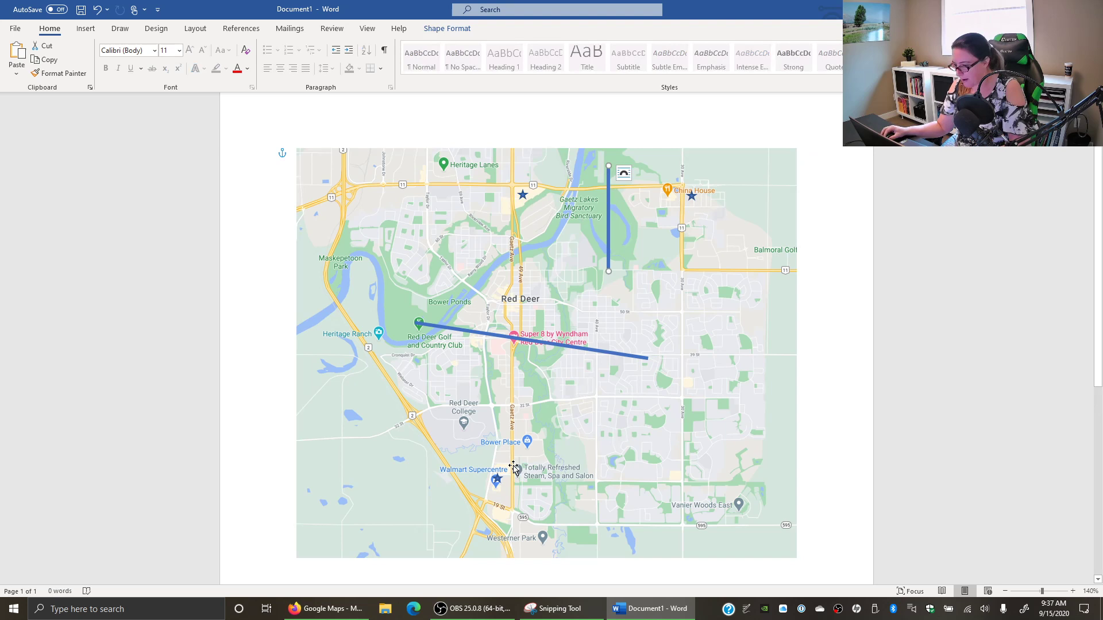
{"action": "left_click", "coordinate": [637, 358]}
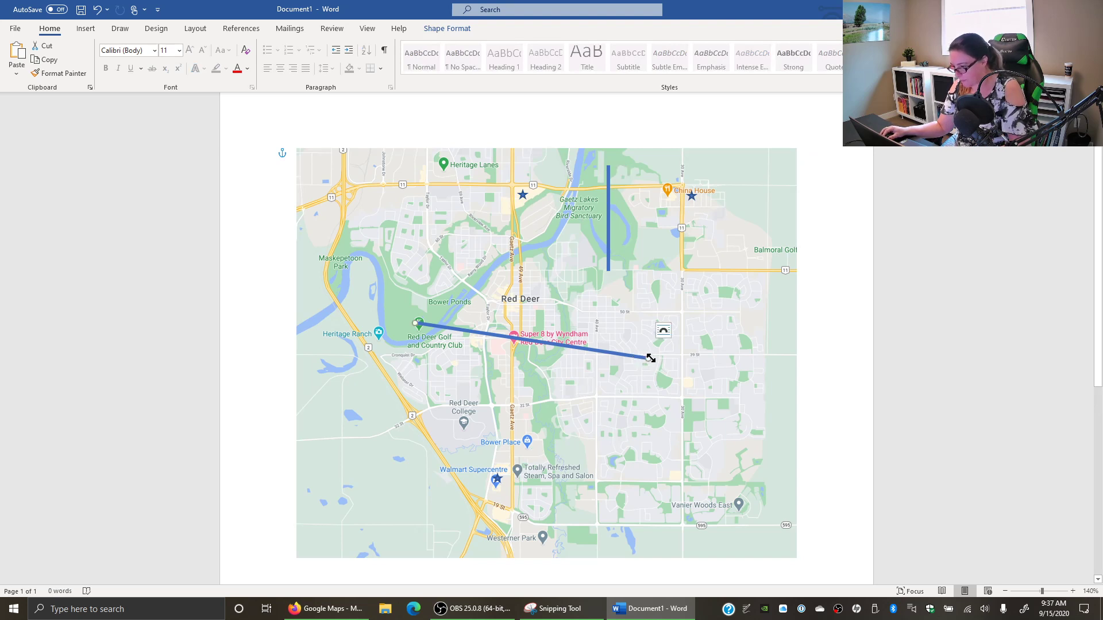
{"action": "left_click_drag", "start_coordinate": [648, 358], "coordinate": [595, 345]}
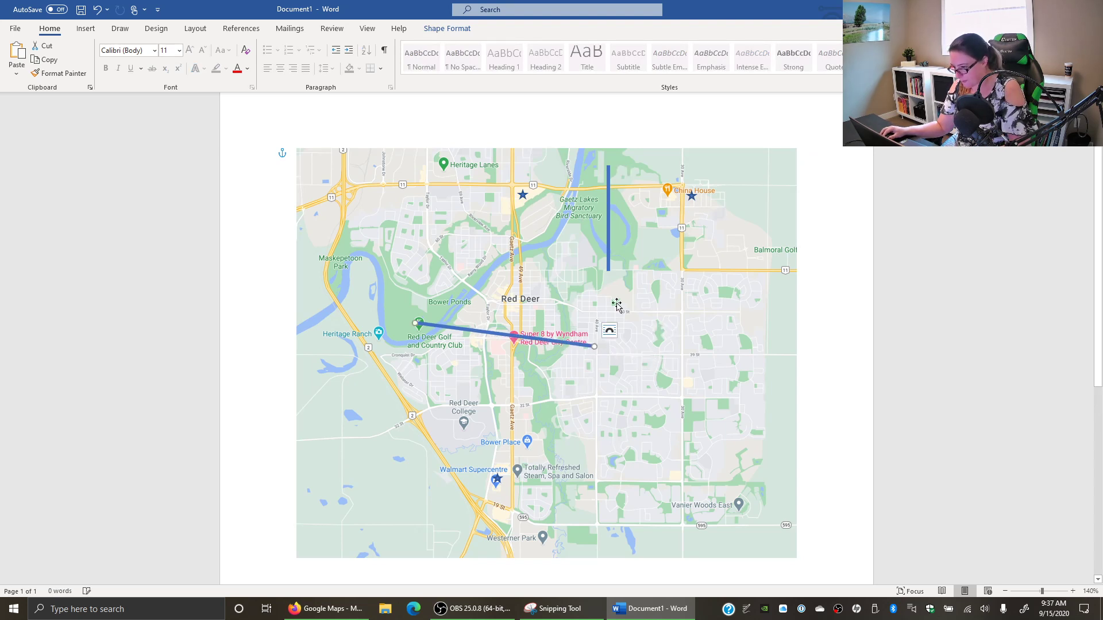
Copy the vertical line and reshape it into a diagonal running southeast from the horizontal line's end
{"action": "left_click", "coordinate": [606, 262]}
{"action": "left_click", "coordinate": [607, 250]}
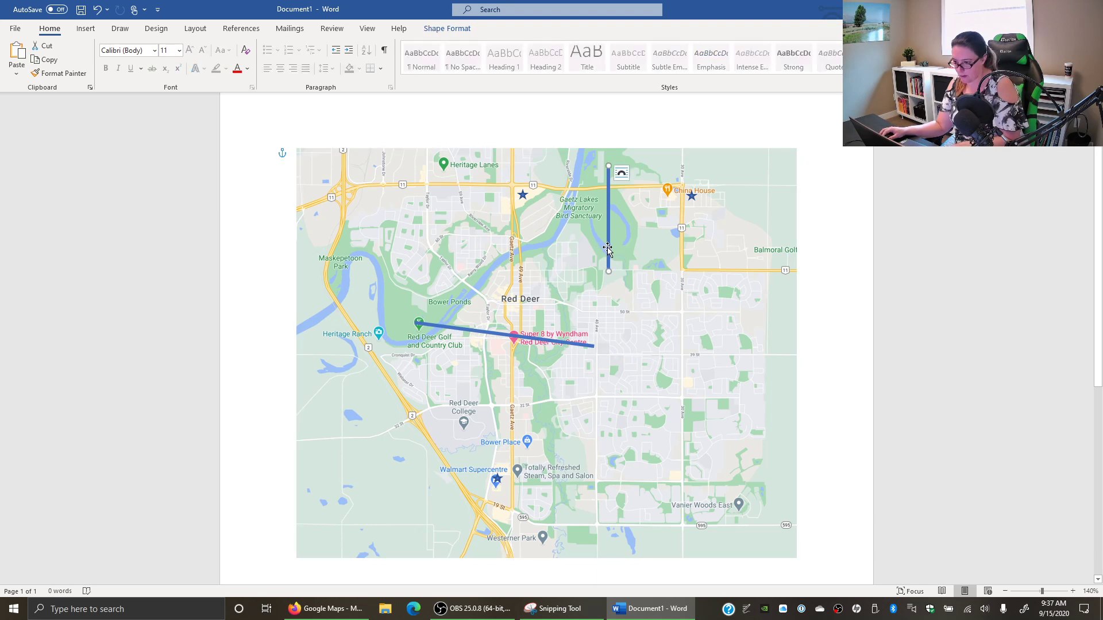
{"action": "key", "text": "ctrl+c"}
{"action": "key", "text": "ctrl+v"}
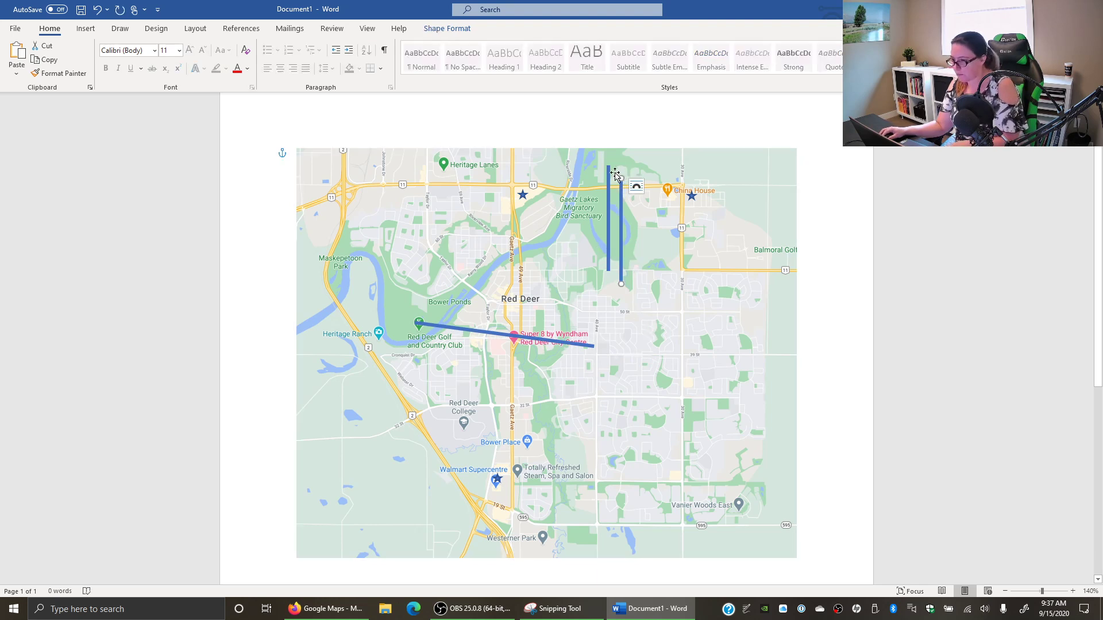
{"action": "left_click_drag", "start_coordinate": [619, 175], "coordinate": [652, 386]}
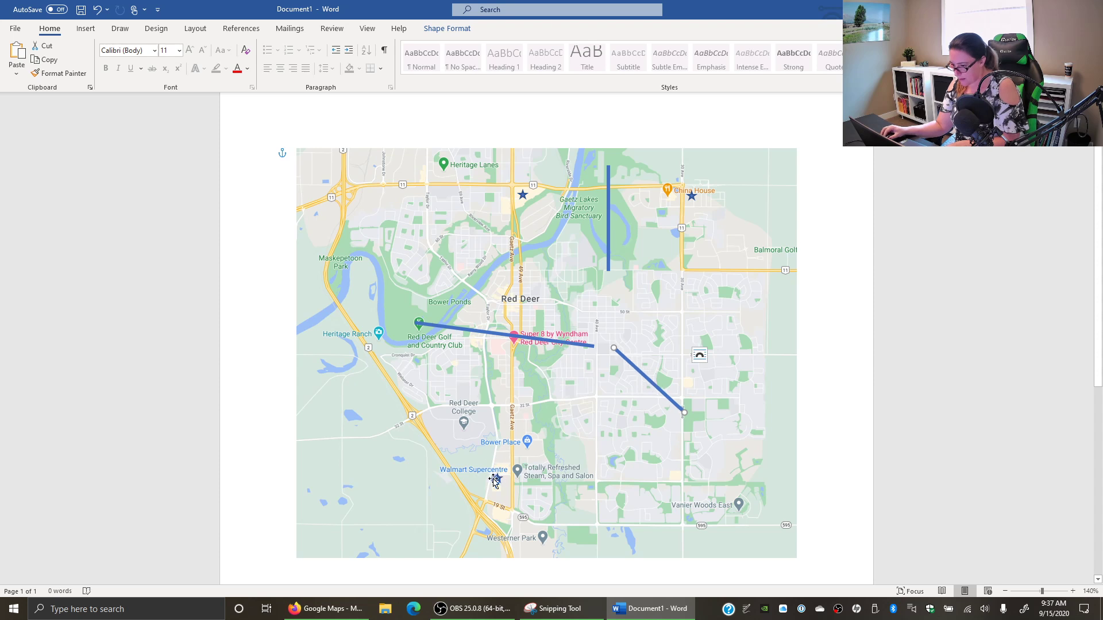
{"action": "left_click_drag", "start_coordinate": [610, 349], "coordinate": [594, 347]}
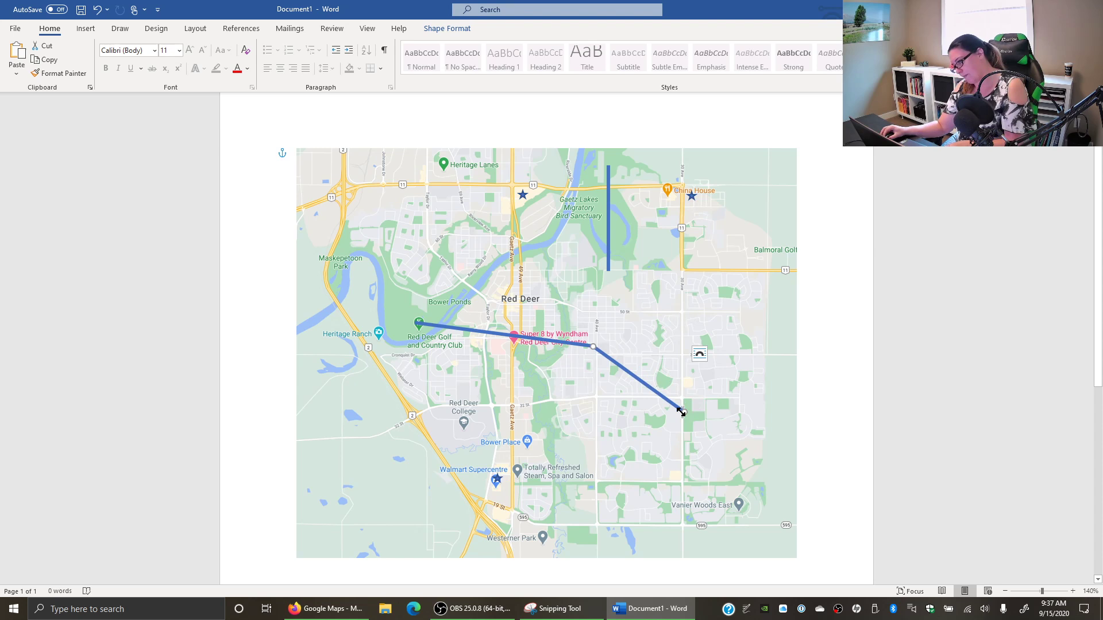
{"action": "left_click_drag", "start_coordinate": [681, 411], "coordinate": [690, 398]}
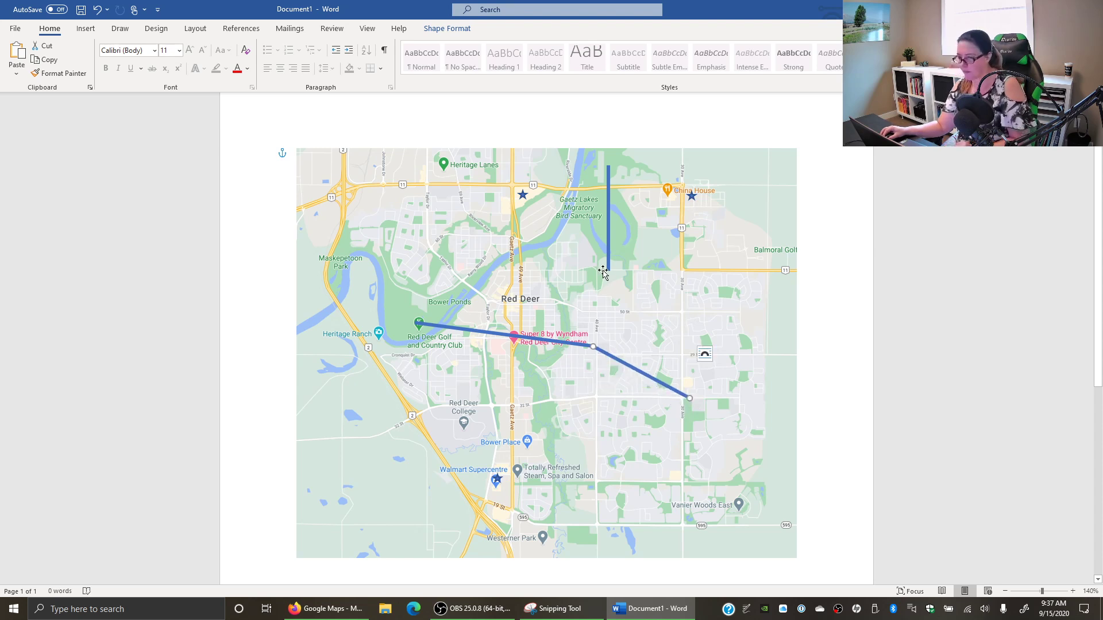
{"action": "left_click", "coordinate": [604, 271]}
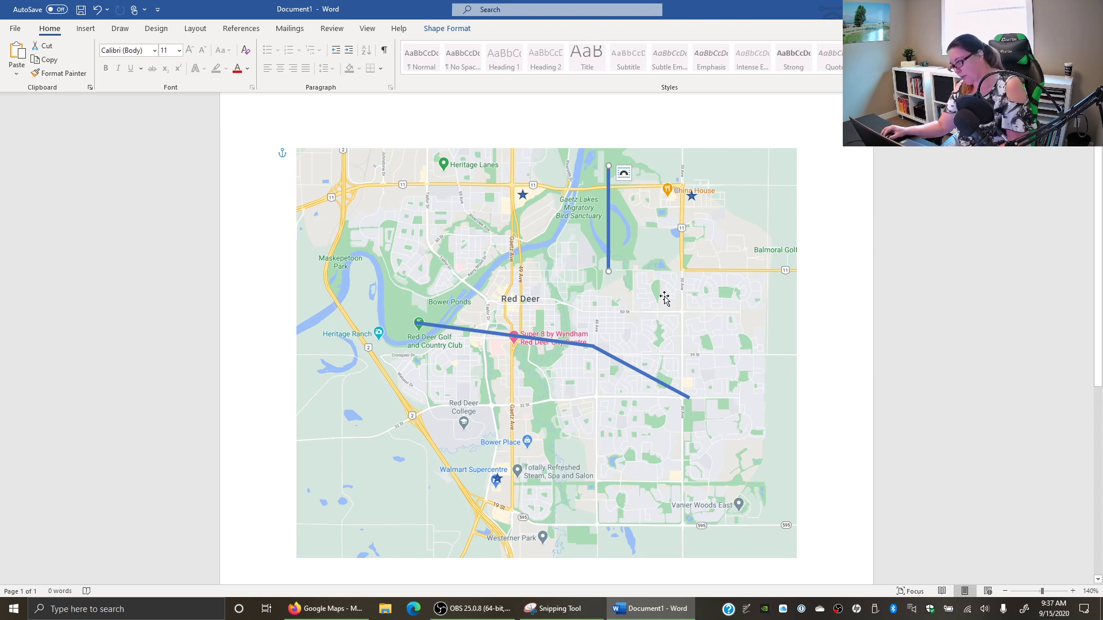
Extend the vertical line toward the bend and add a short angled copy connecting it to the junction
{"action": "left_click_drag", "start_coordinate": [609, 270], "coordinate": [608, 332]}
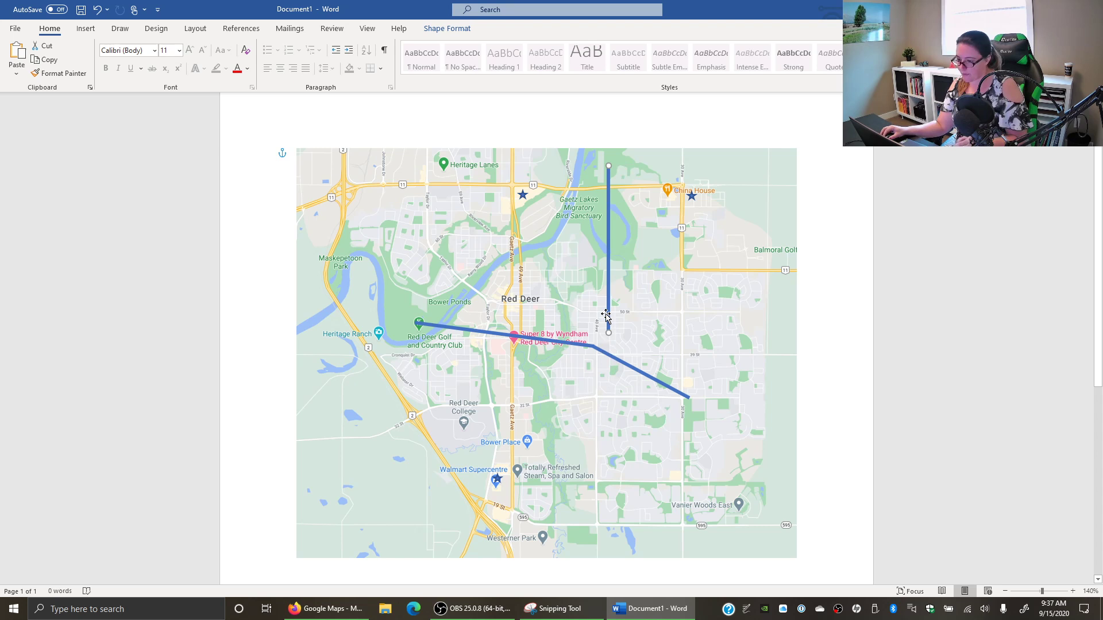
{"action": "left_click", "coordinate": [606, 314]}
{"action": "left_click", "coordinate": [608, 315]}
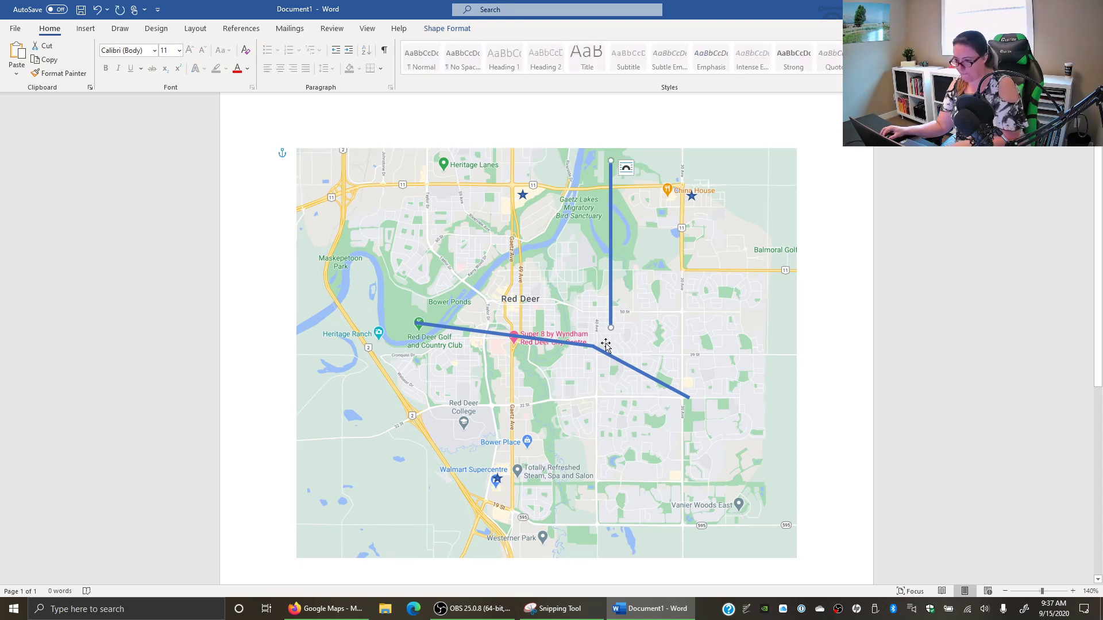
{"action": "key", "text": "ctrl+c"}
{"action": "key", "text": "ctrl+v"}
{"action": "left_click_drag", "start_coordinate": [624, 340], "coordinate": [594, 343]}
{"action": "left_click_drag", "start_coordinate": [623, 175], "coordinate": [611, 323]}
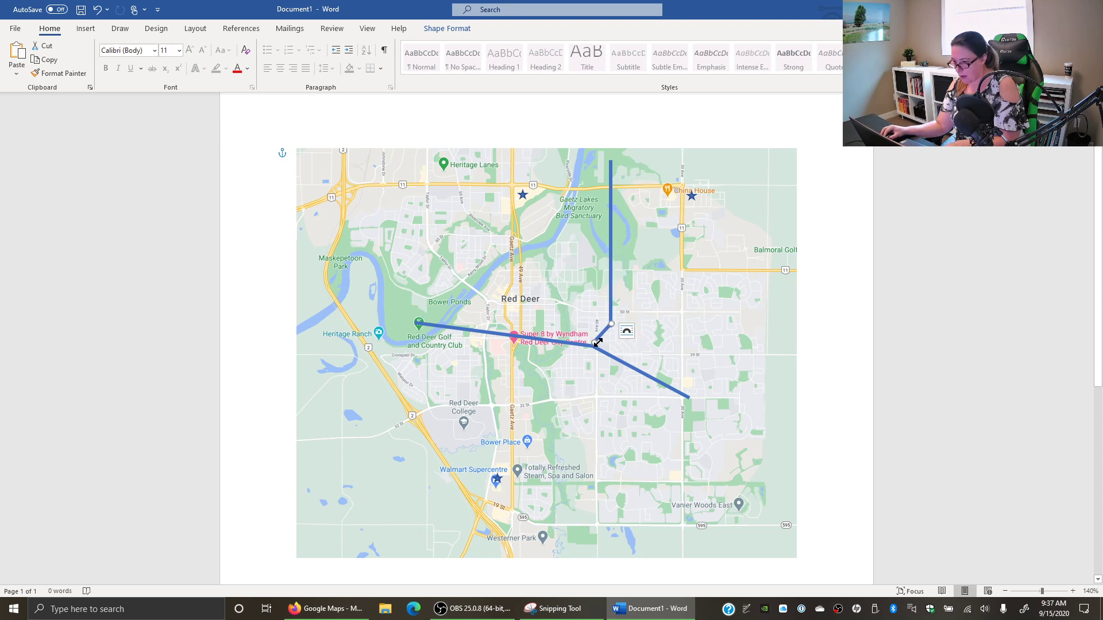
{"action": "left_click", "coordinate": [601, 469]}
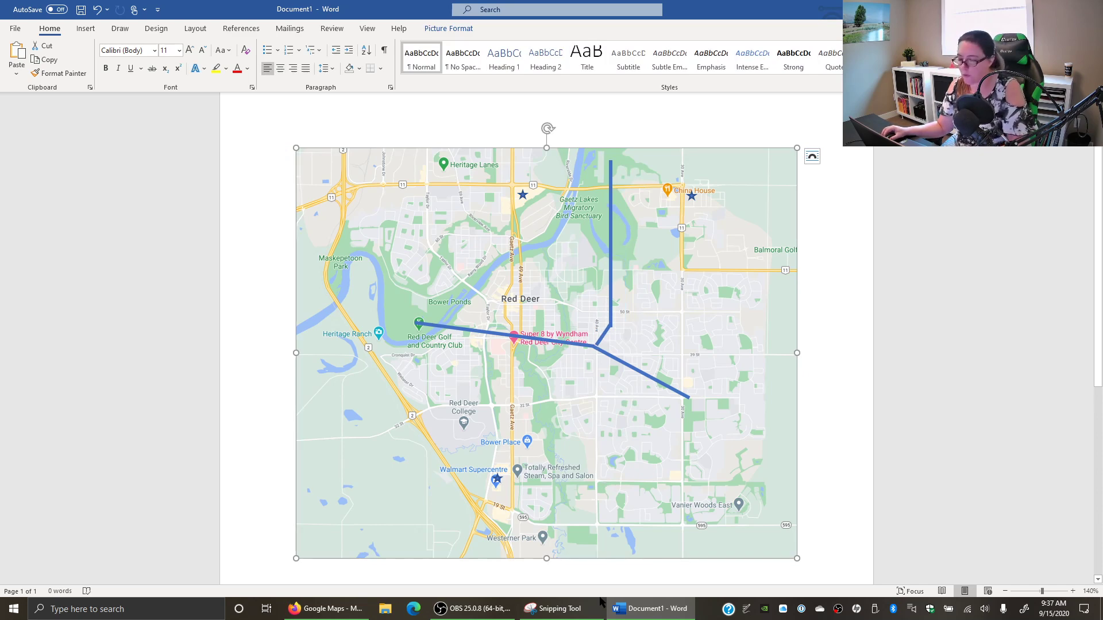
Reload the Interactive Voronoi Diagram Generator in Firefox to clear the old diagram
{"action": "left_click", "coordinate": [357, 617]}
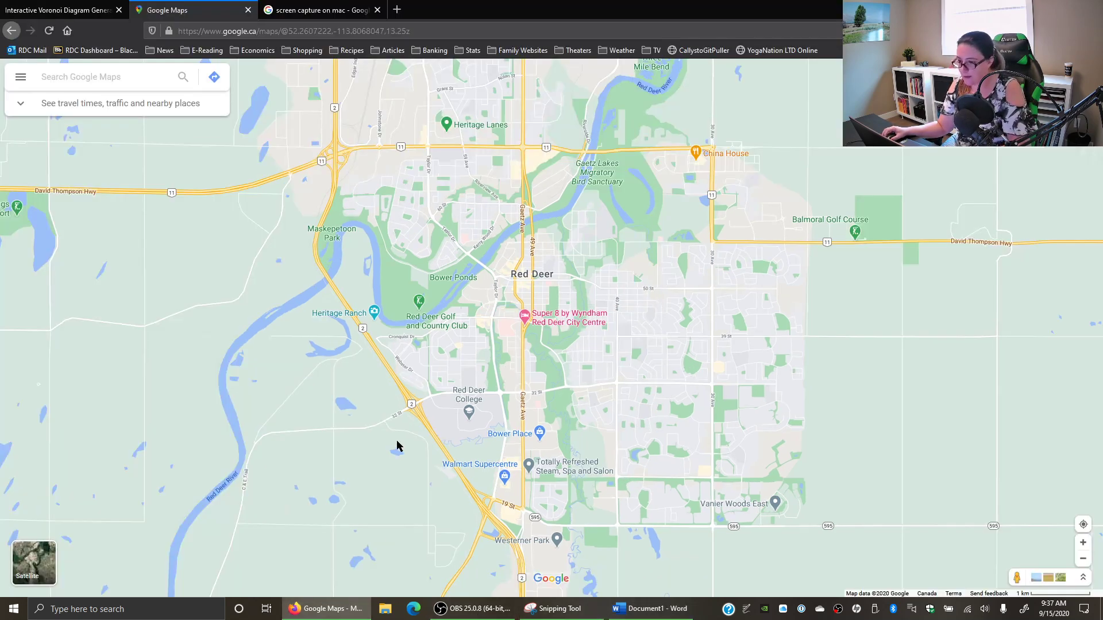
{"action": "left_click", "coordinate": [61, 5]}
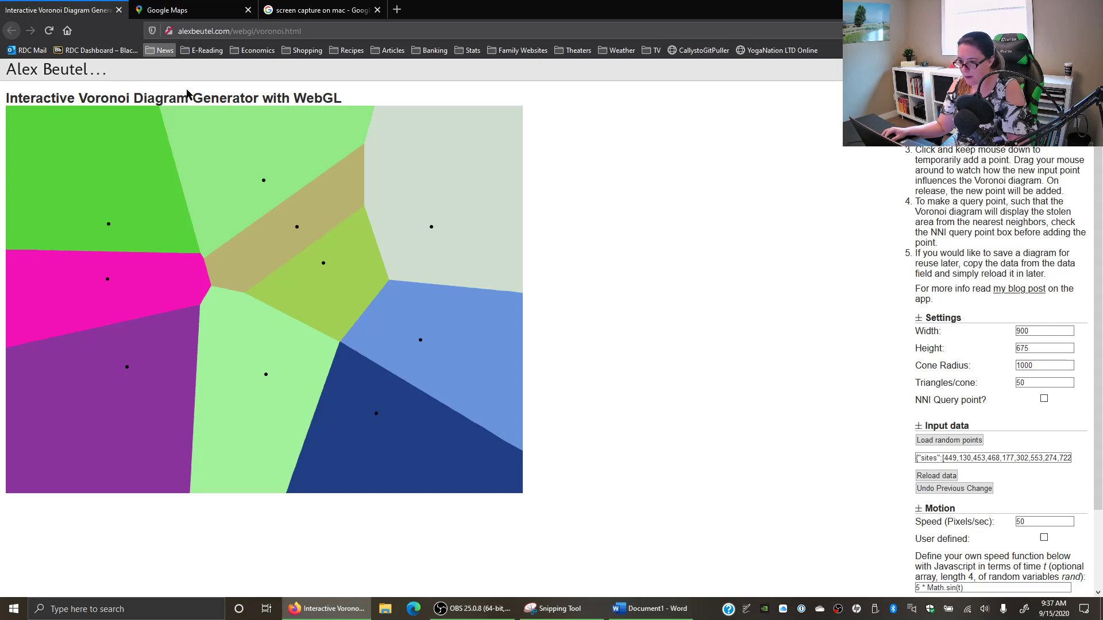
{"action": "left_click", "coordinate": [293, 30]}
{"action": "key", "text": "Return"}
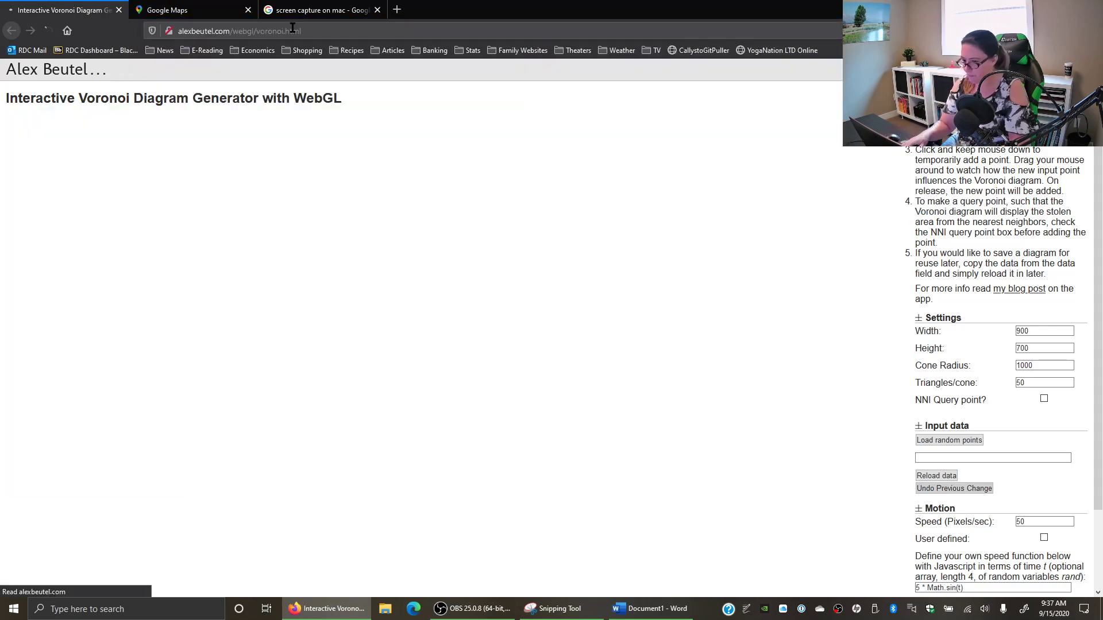
Plot three sites at the top, lower area and upper right, matching the Word map's store stars
{"action": "left_click", "coordinate": [259, 170]}
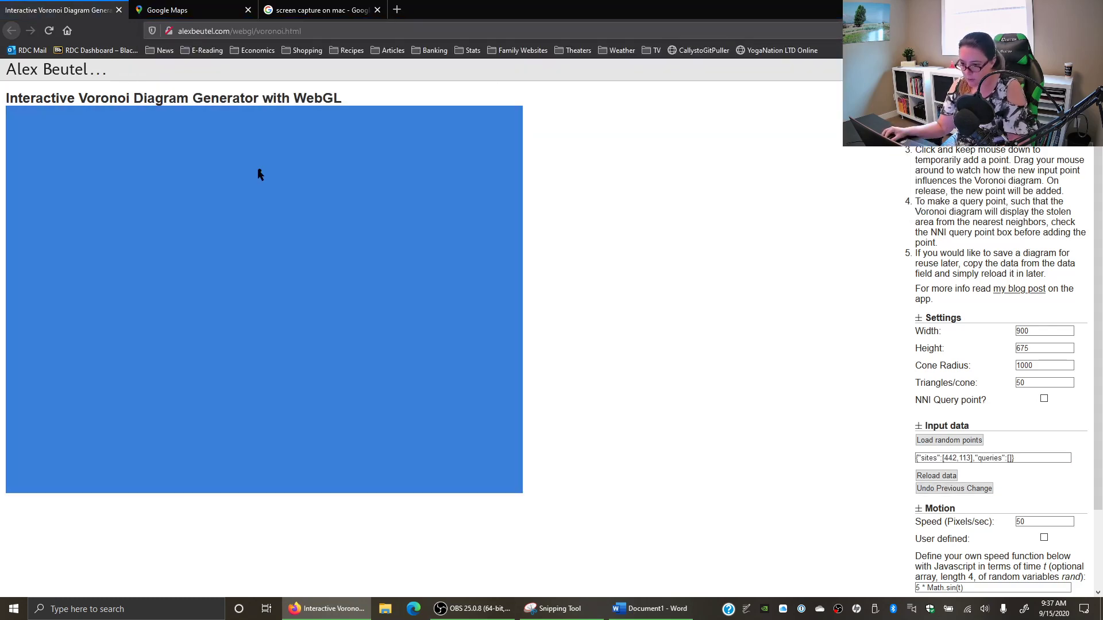
{"action": "left_click", "coordinate": [242, 402]}
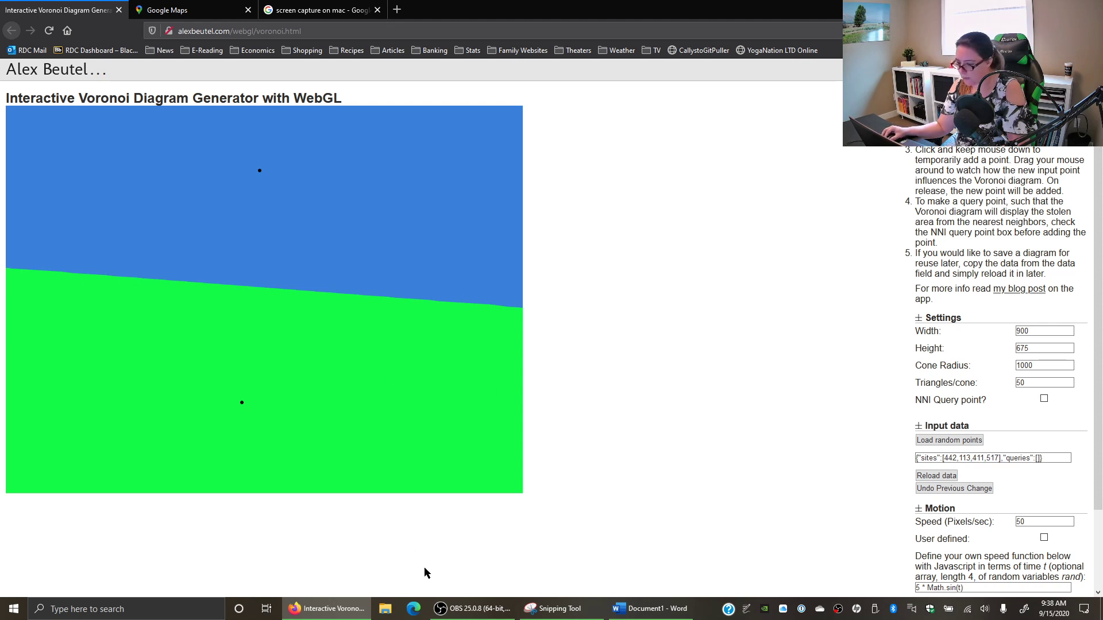
{"action": "left_click", "coordinate": [642, 613]}
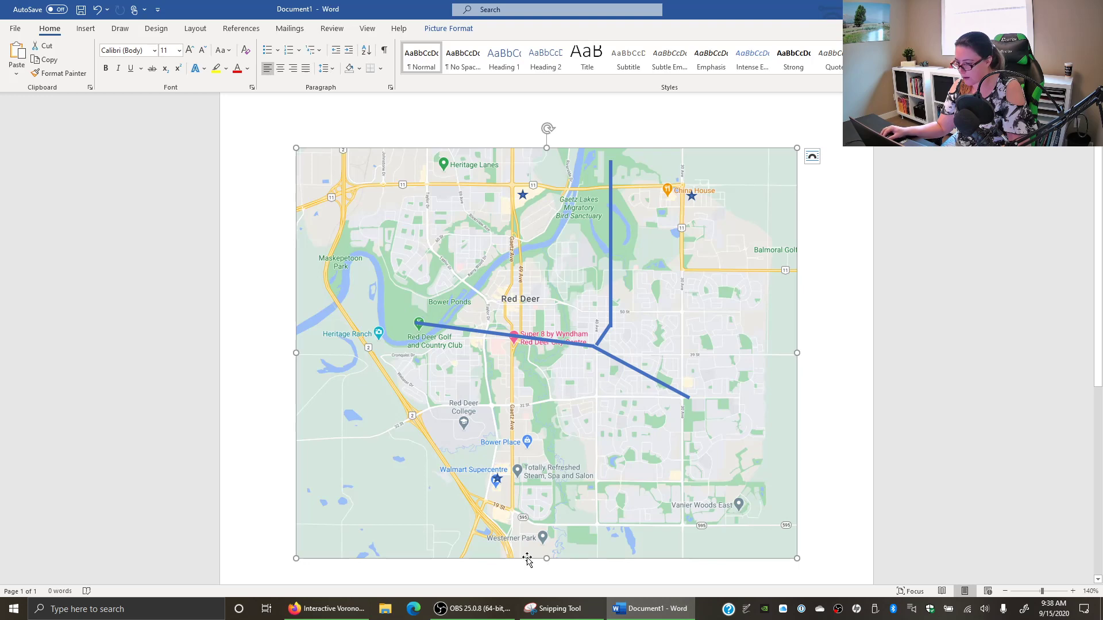
{"action": "left_click", "coordinate": [325, 609]}
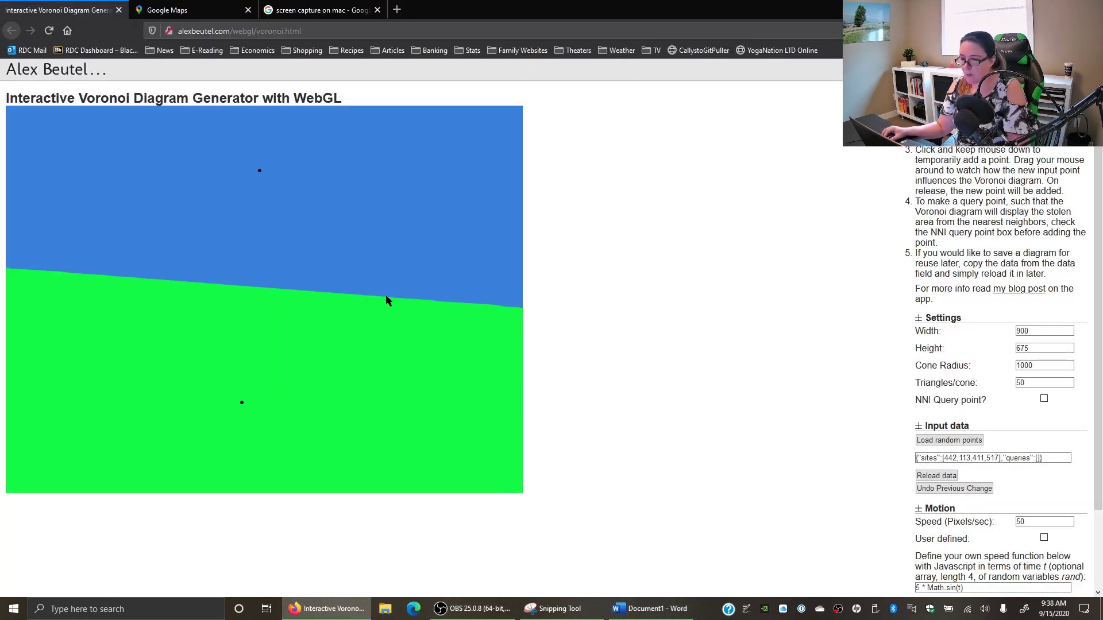
{"action": "left_click", "coordinate": [397, 172]}
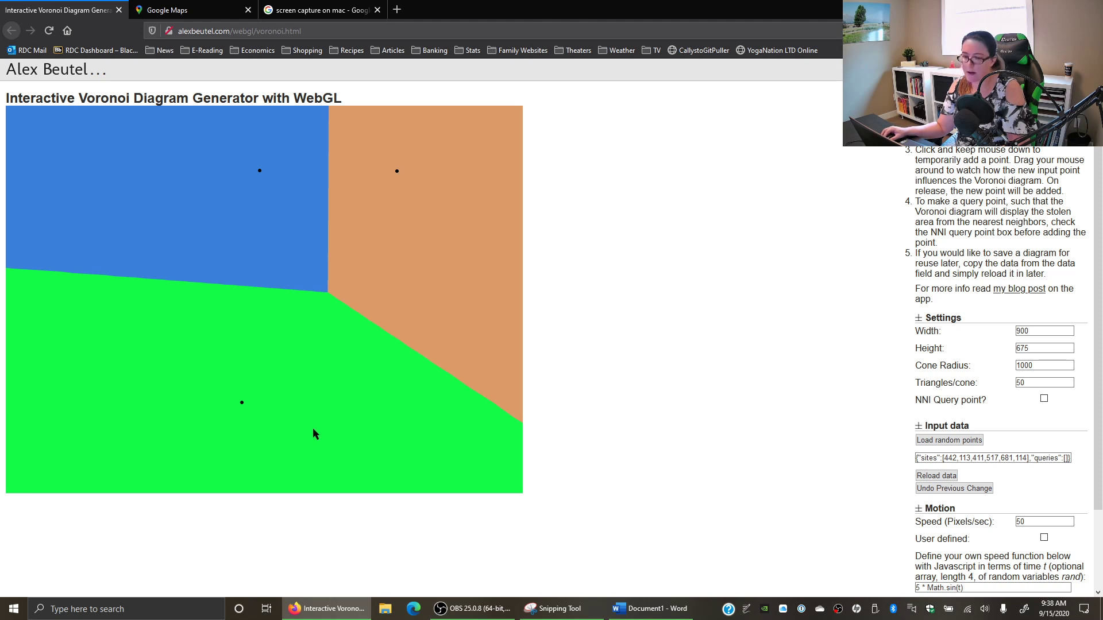
{"action": "left_click", "coordinate": [650, 609]}
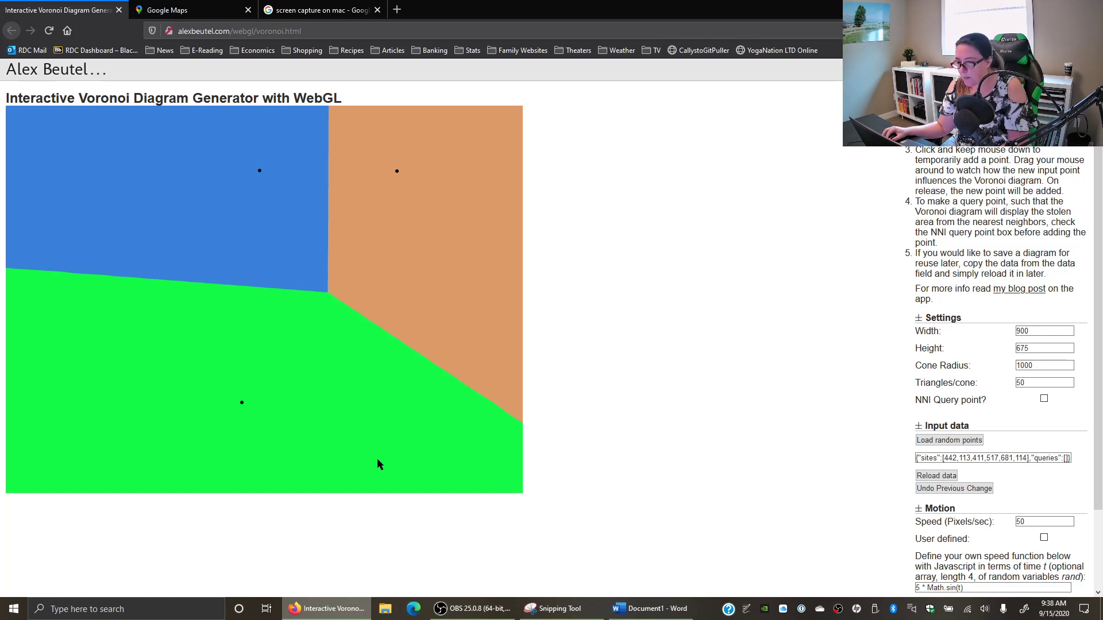
{"action": "left_click", "coordinate": [329, 611]}
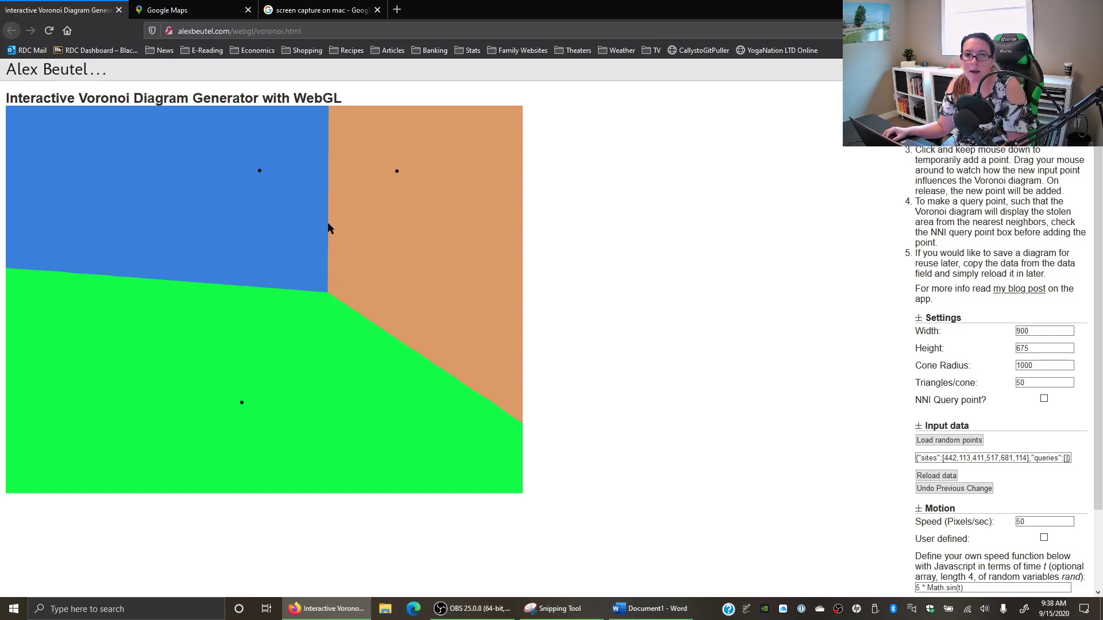
{"action": "left_click", "coordinate": [649, 609]}
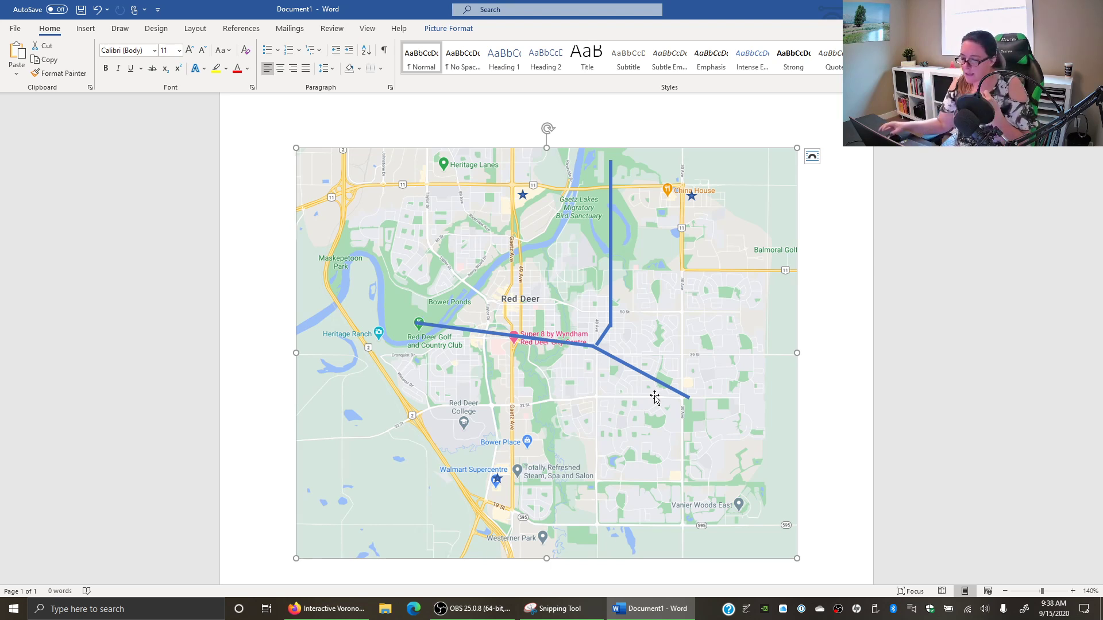
{"action": "left_click", "coordinate": [327, 609]}
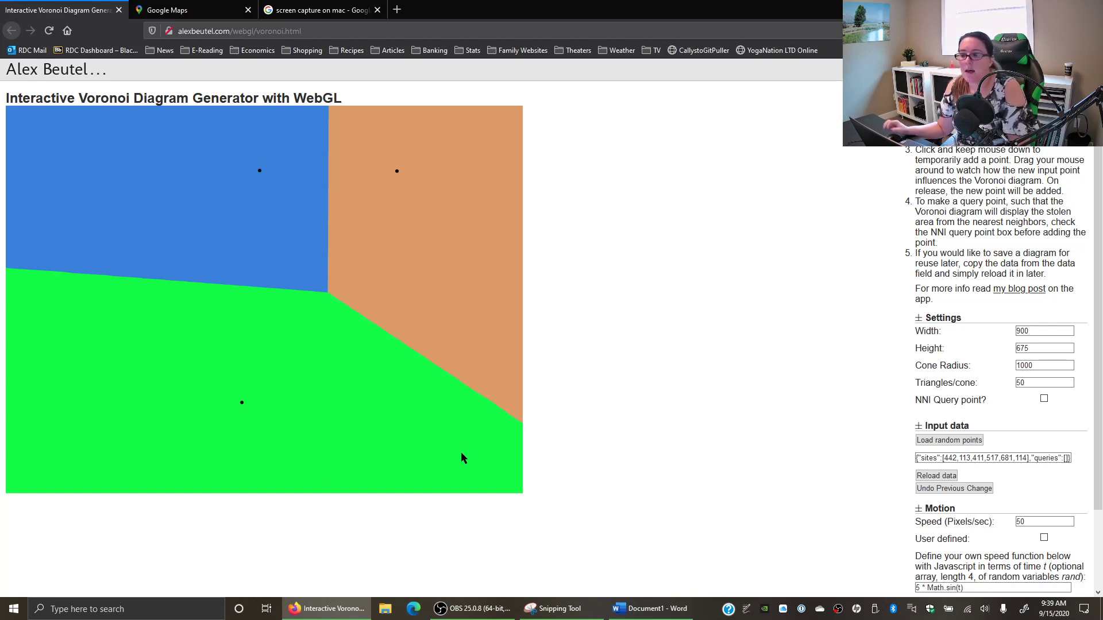
{"action": "left_click", "coordinate": [651, 608]}
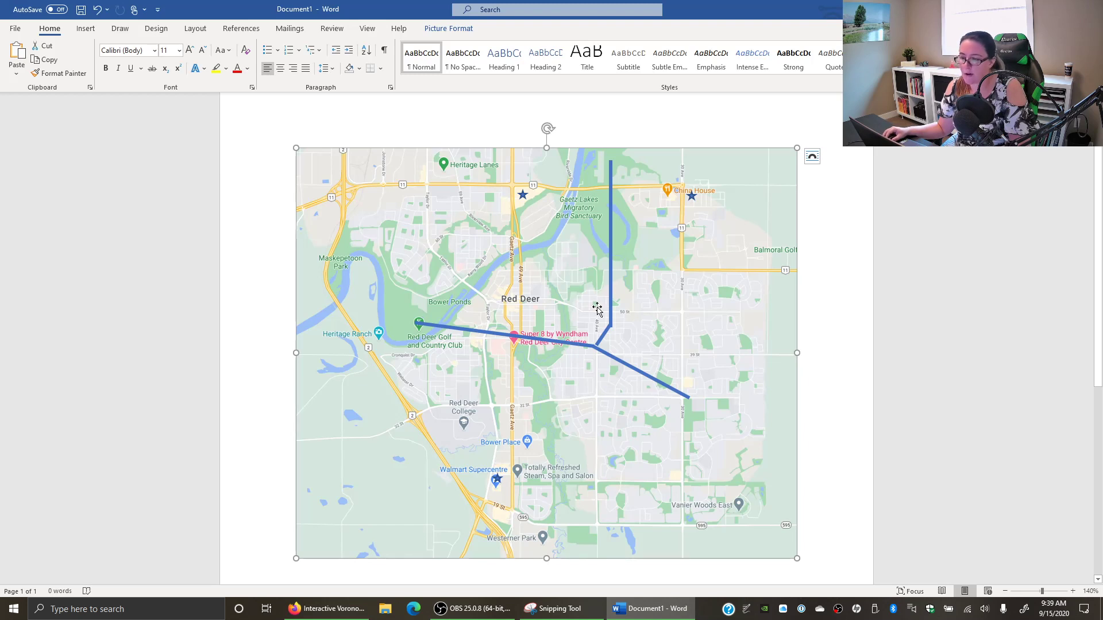